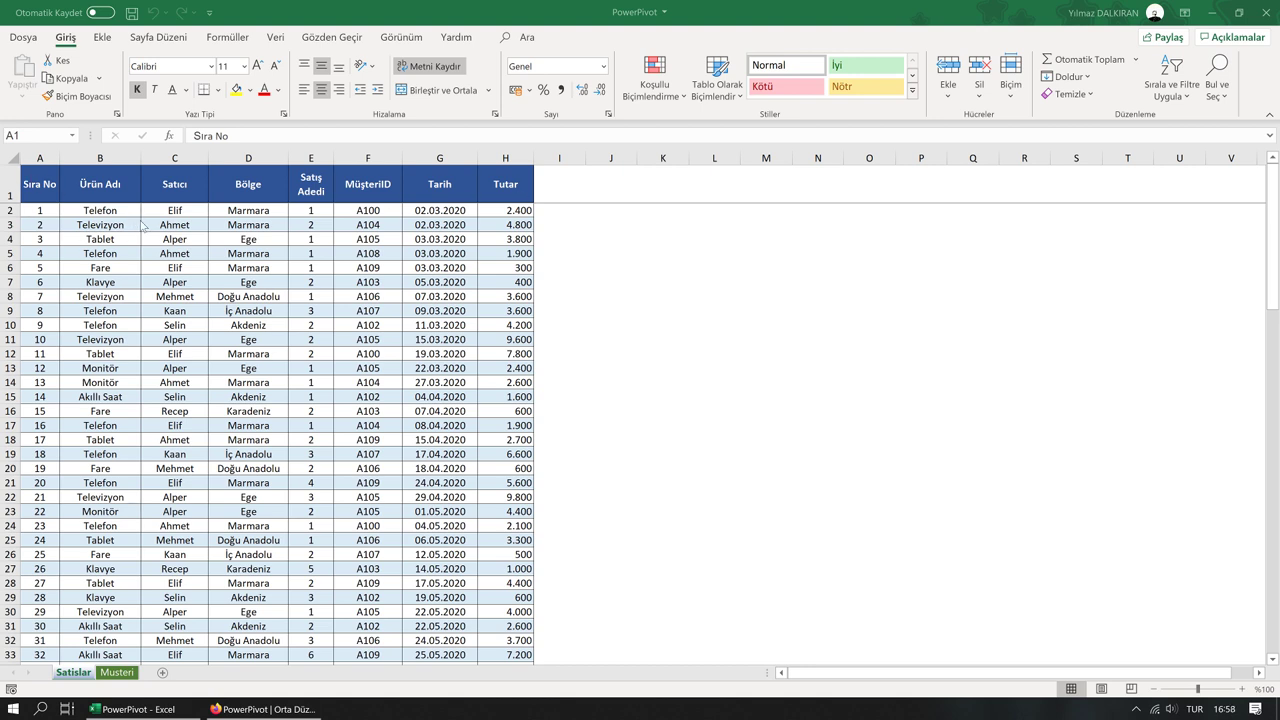
# Bring up the PowerPivot lesson page, start the workbook download, then dismiss the prompt
pyautogui.moveTo(262, 709)
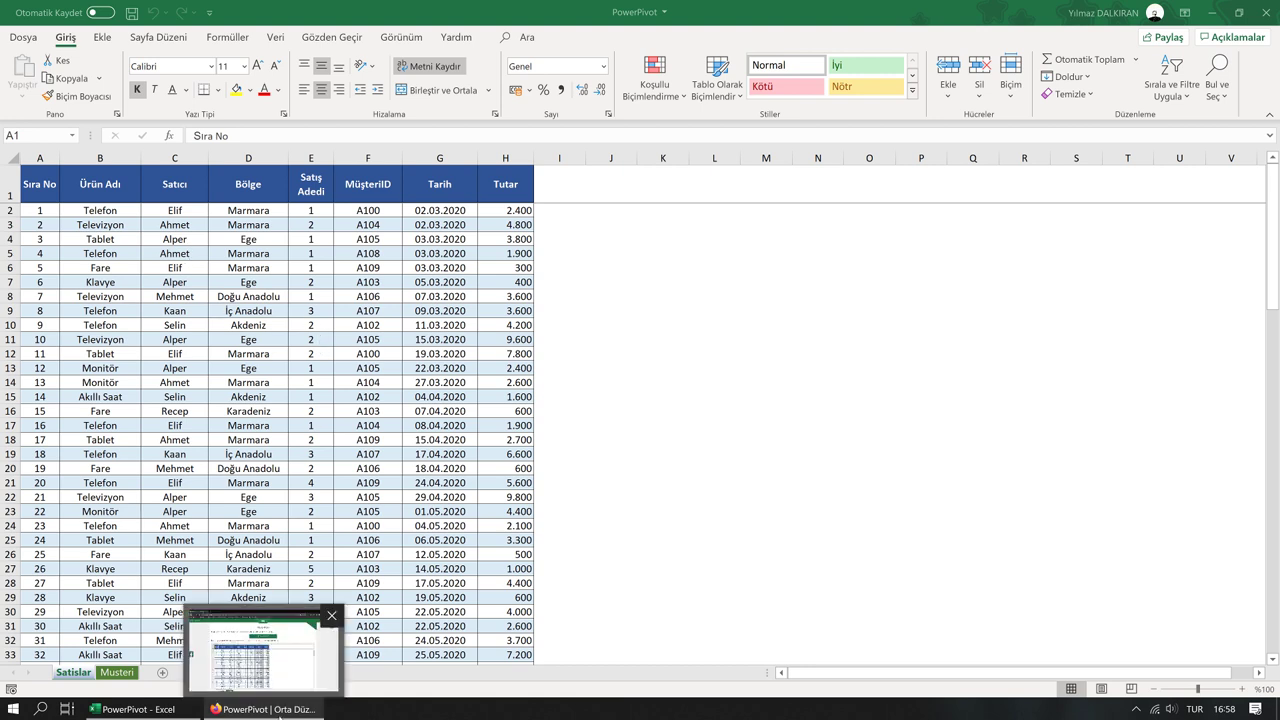
pyautogui.click(280, 714)
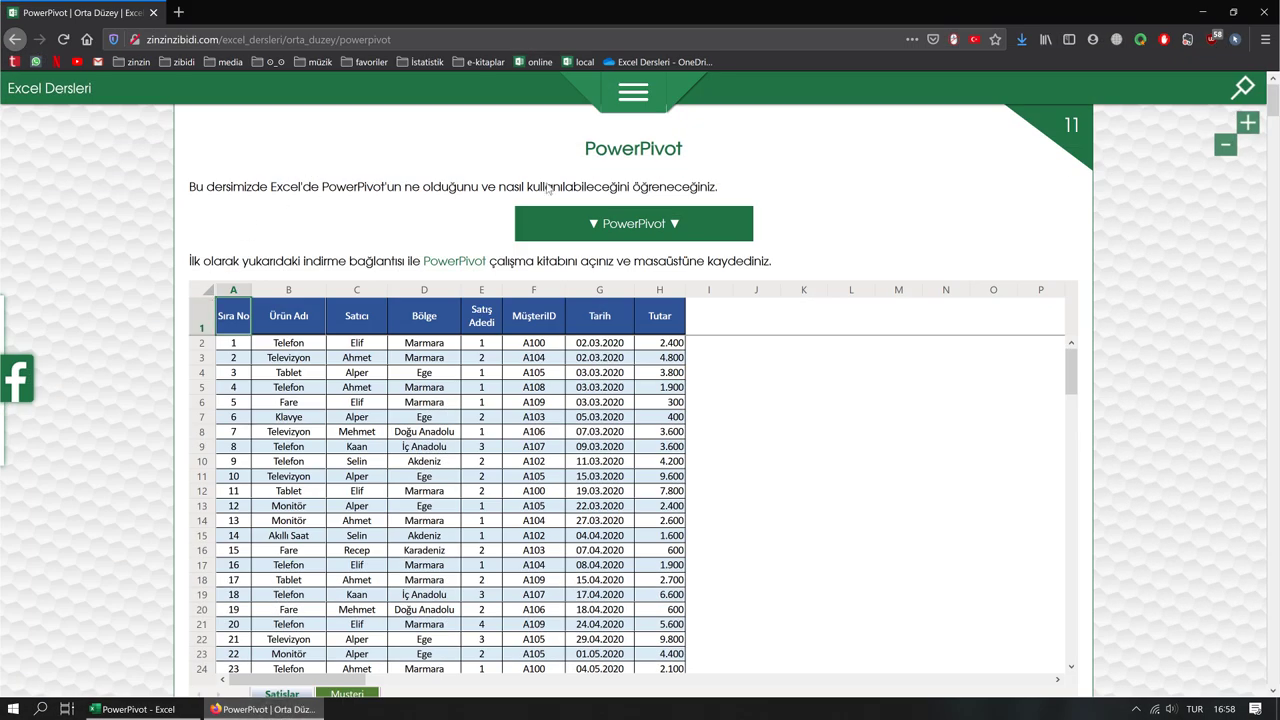
pyautogui.scroll(-5, 594, 232)
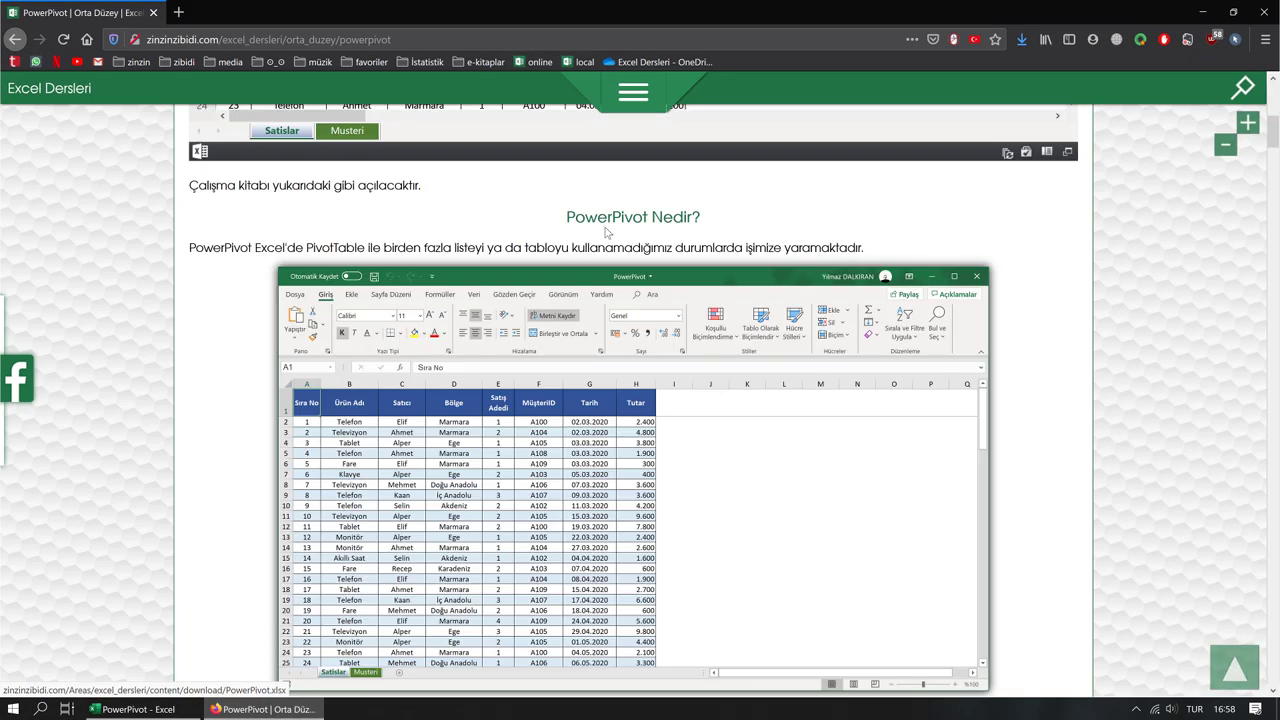
pyautogui.scroll(5, 936, 188)
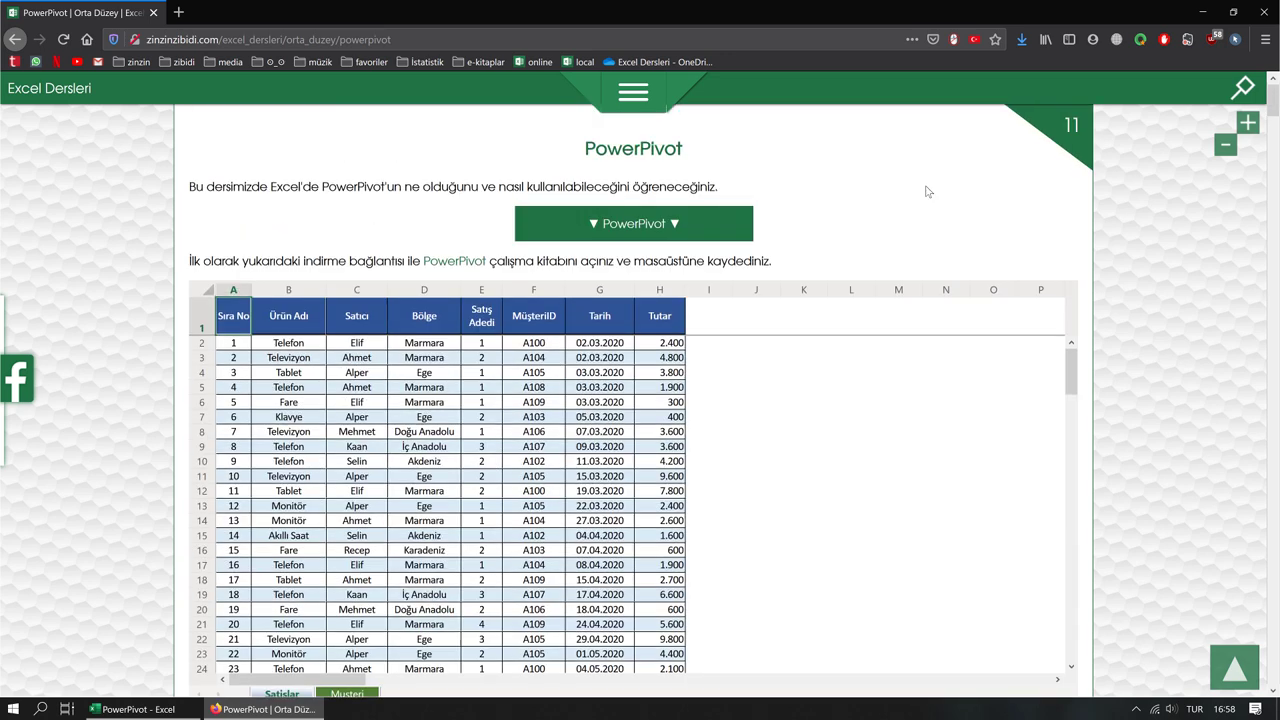
pyautogui.click(660, 223)
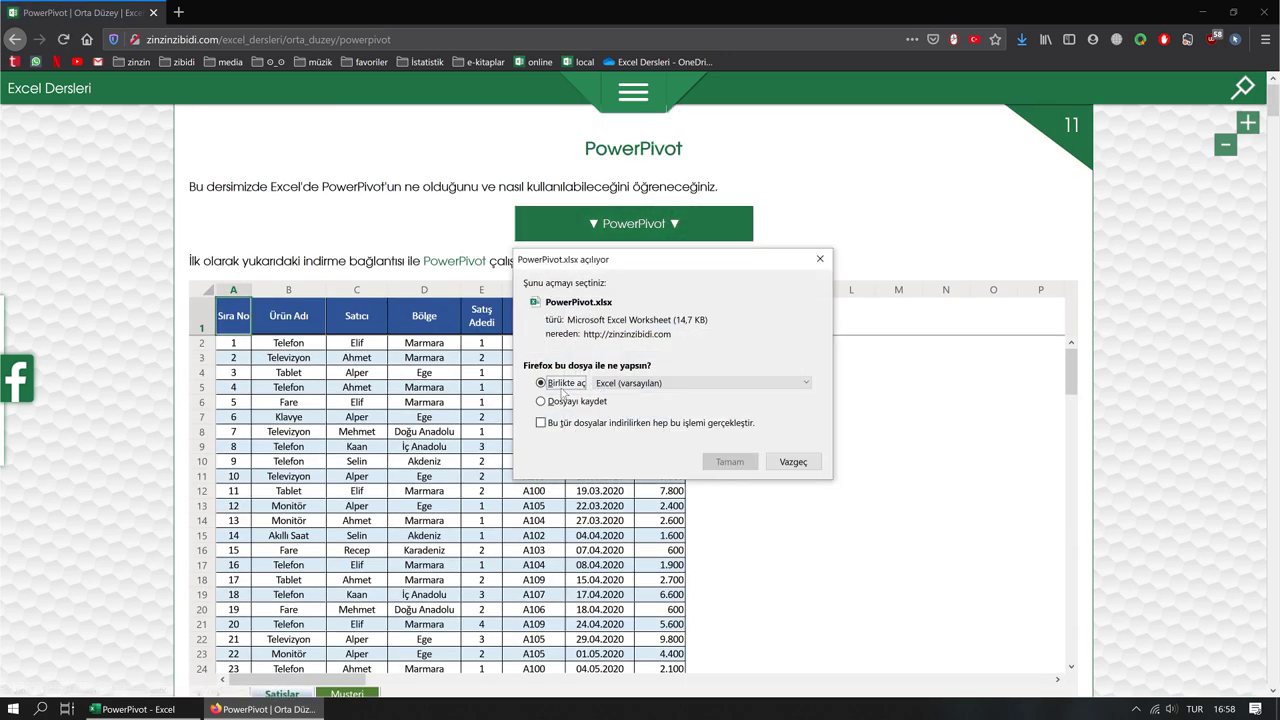
pyautogui.click(541, 401)
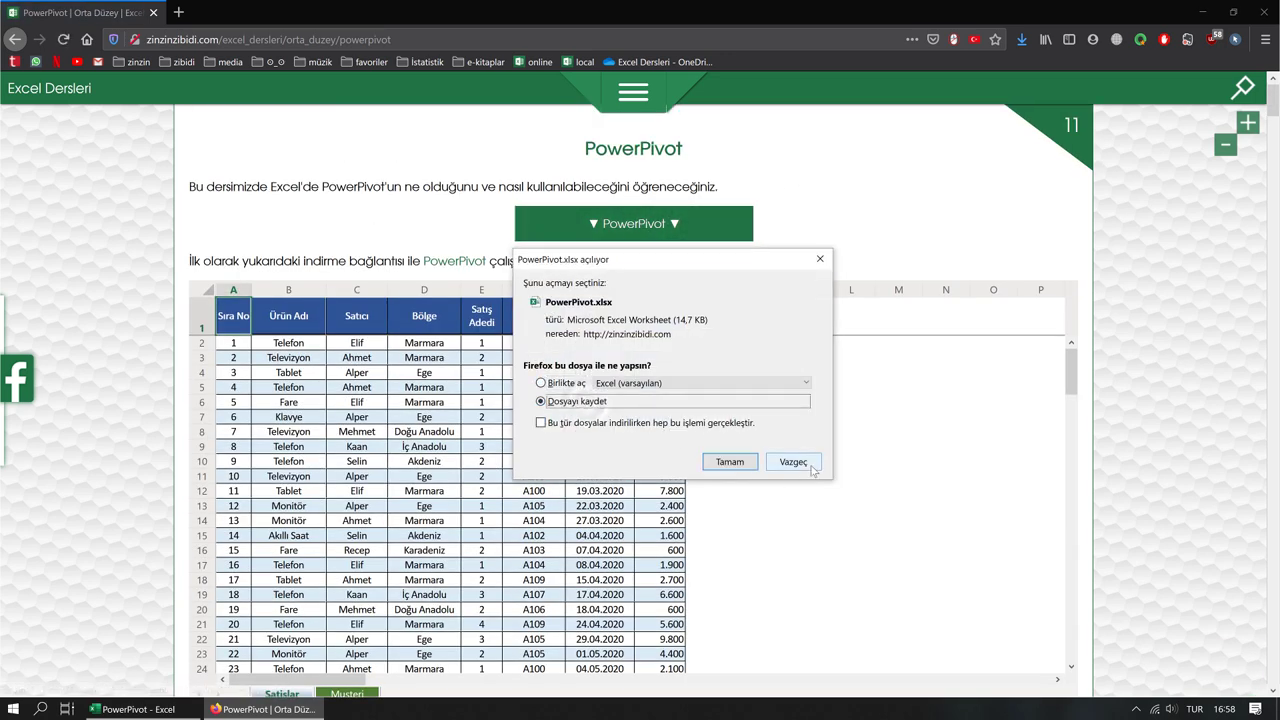
pyautogui.click(805, 462)
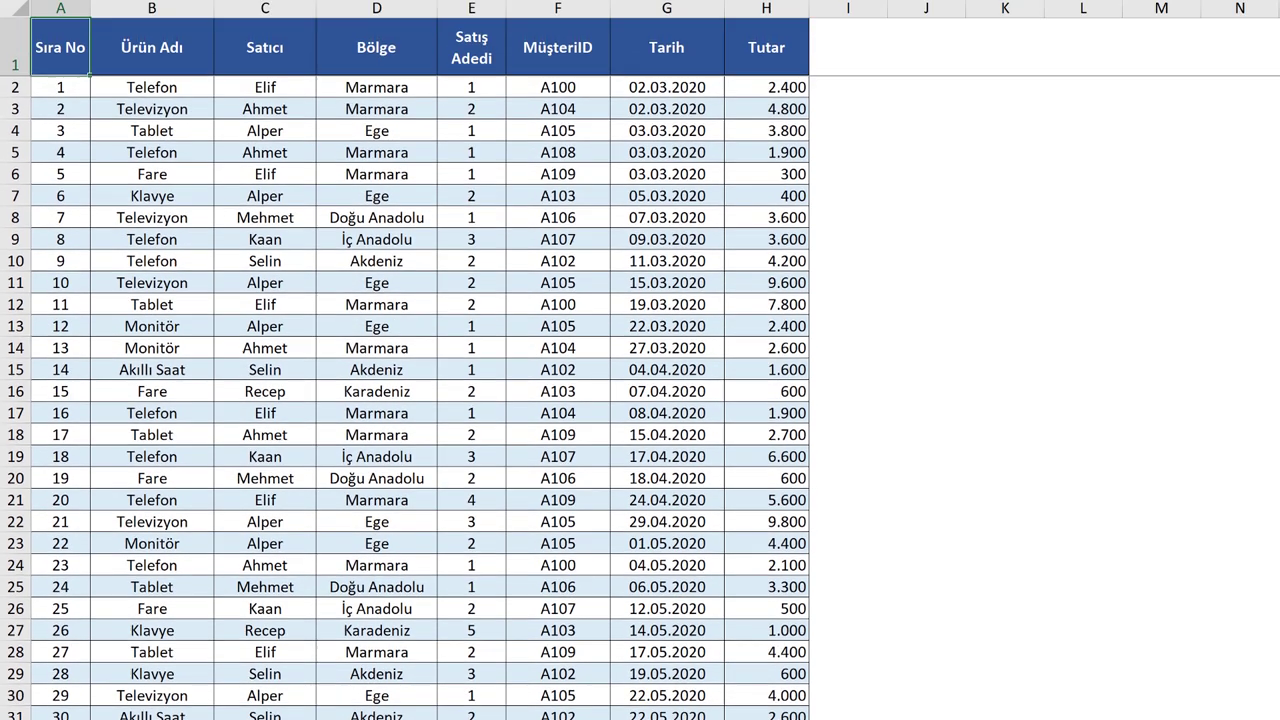
# Build a new-sheet PivotTable from the Satislar data by MüşteriID, converting it to a data-model PivotTable
pyautogui.click(178, 649)
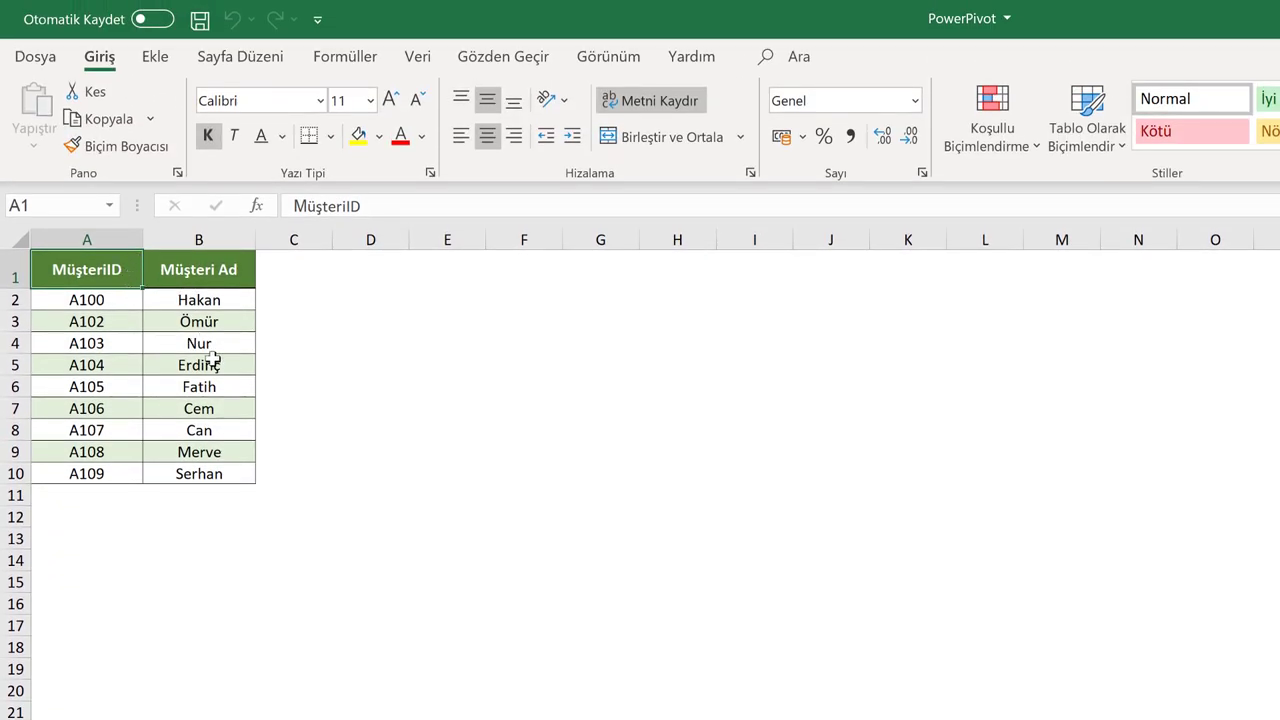
pyautogui.hotkey('ctrl', 'pageup')
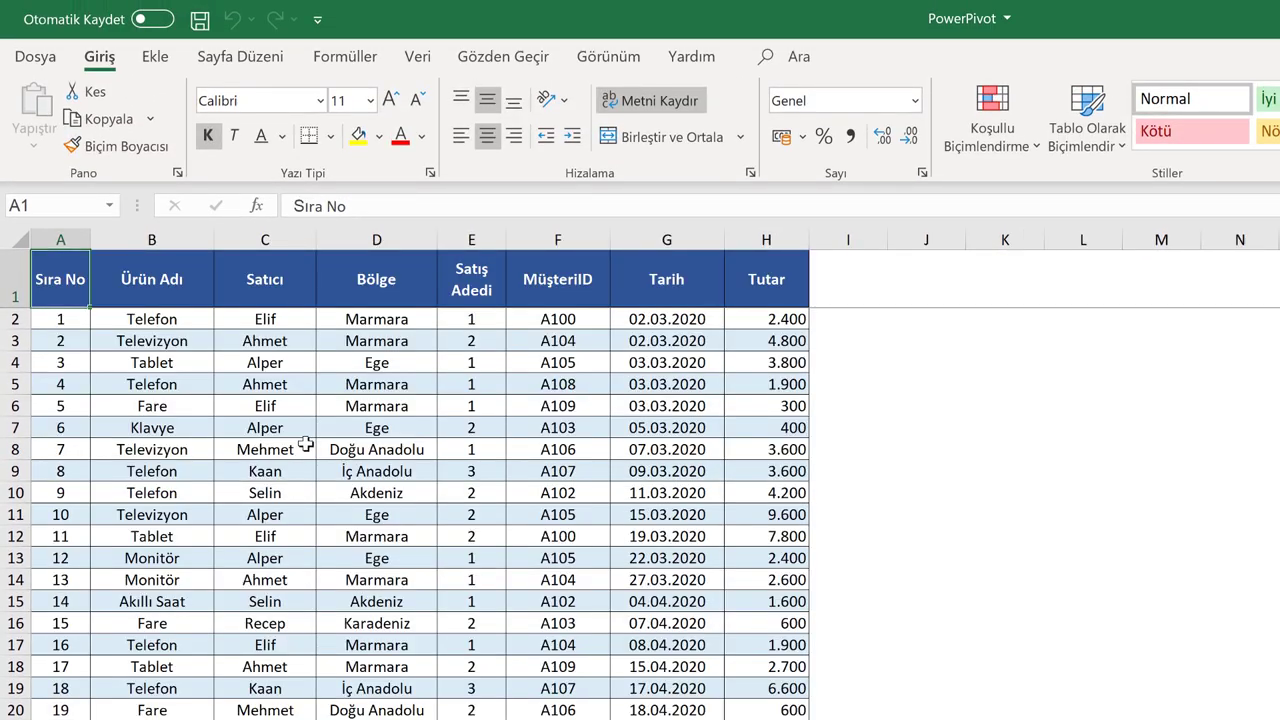
pyautogui.click(150, 57)
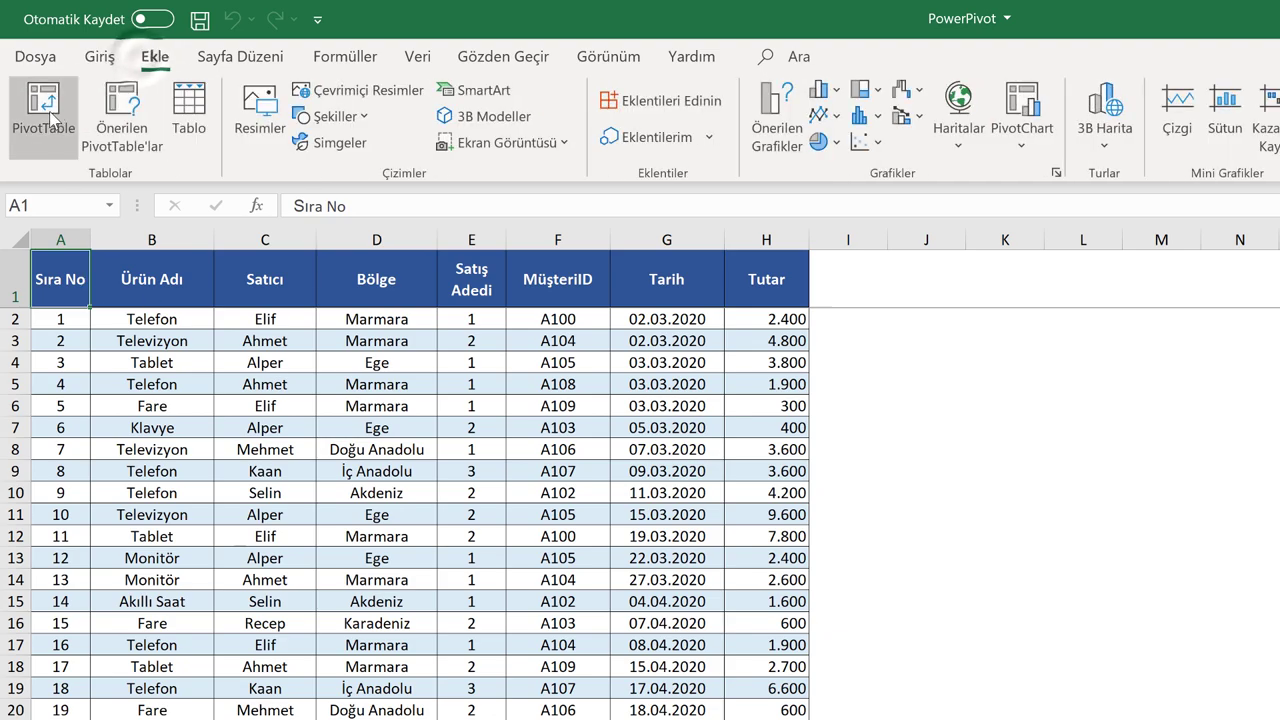
pyautogui.click(42, 112)
pyautogui.click(398, 428)
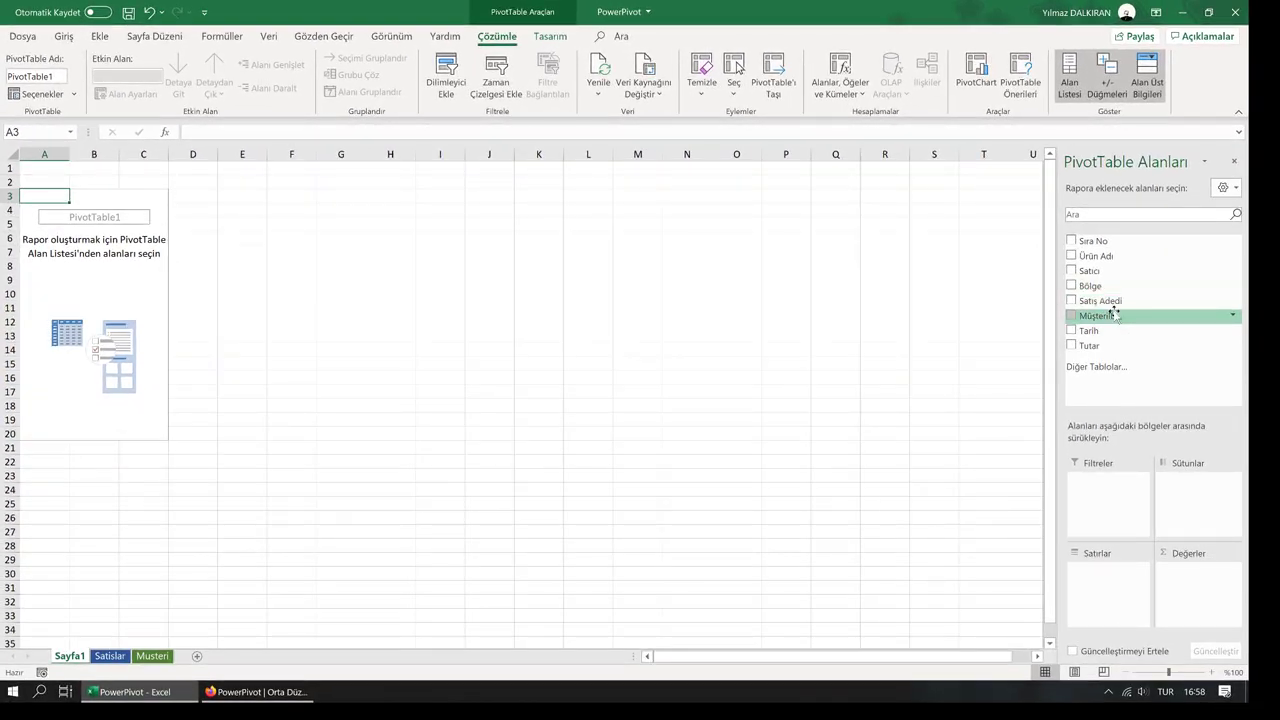
pyautogui.moveTo(1105, 315)
pyautogui.mouseDown()
pyautogui.moveTo(1117, 488)
pyautogui.moveTo(1104, 578)
pyautogui.mouseUp()
pyautogui.moveTo(1088, 345); pyautogui.dragTo(1212, 592)
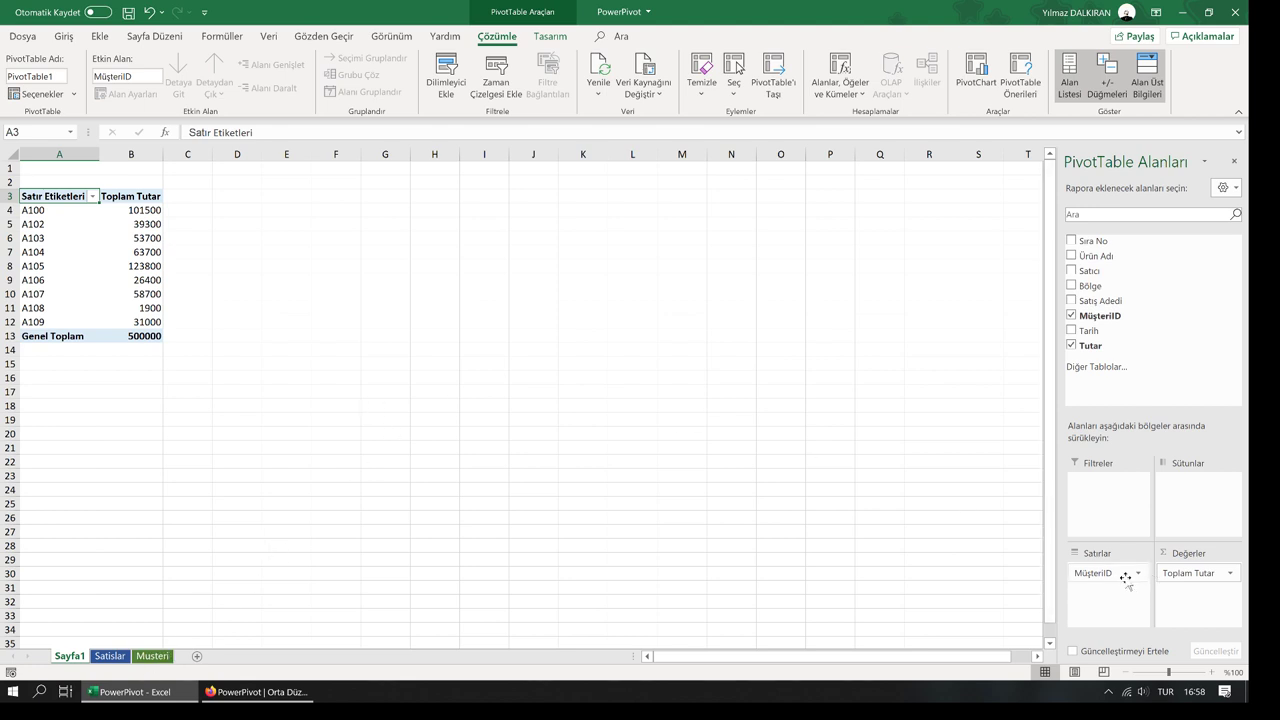
pyautogui.click(1092, 367)
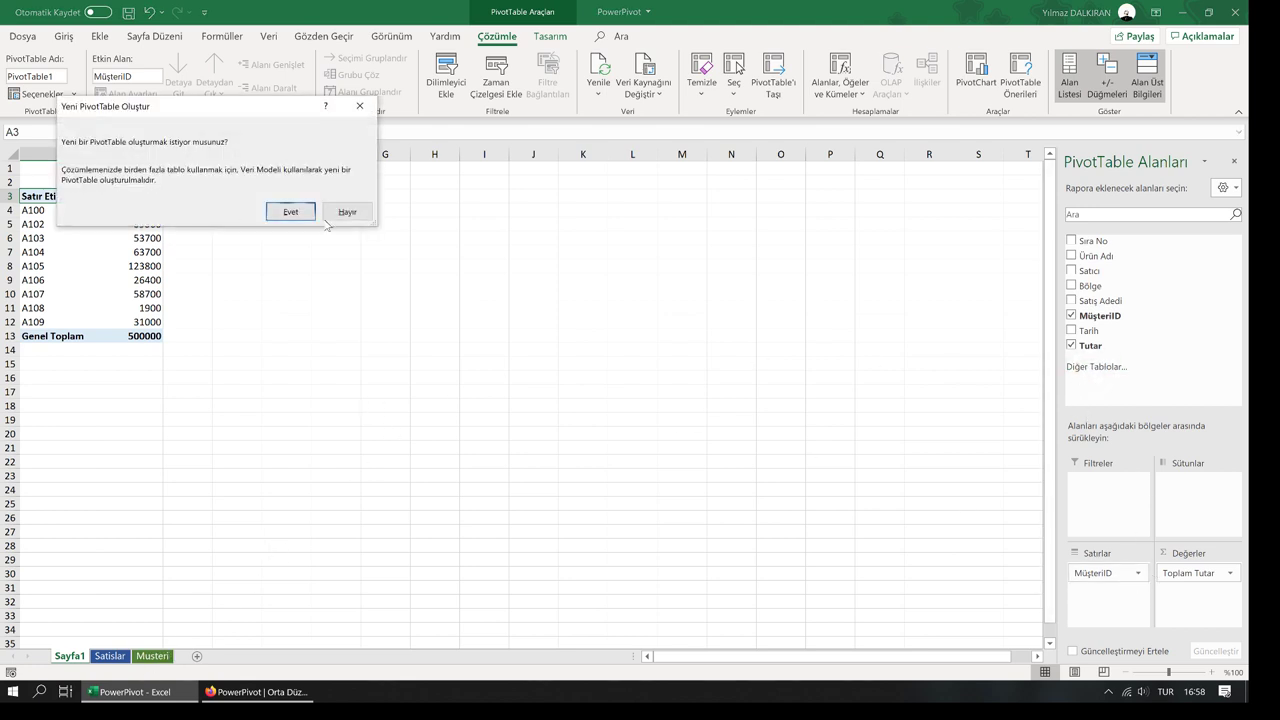
pyautogui.click(290, 213)
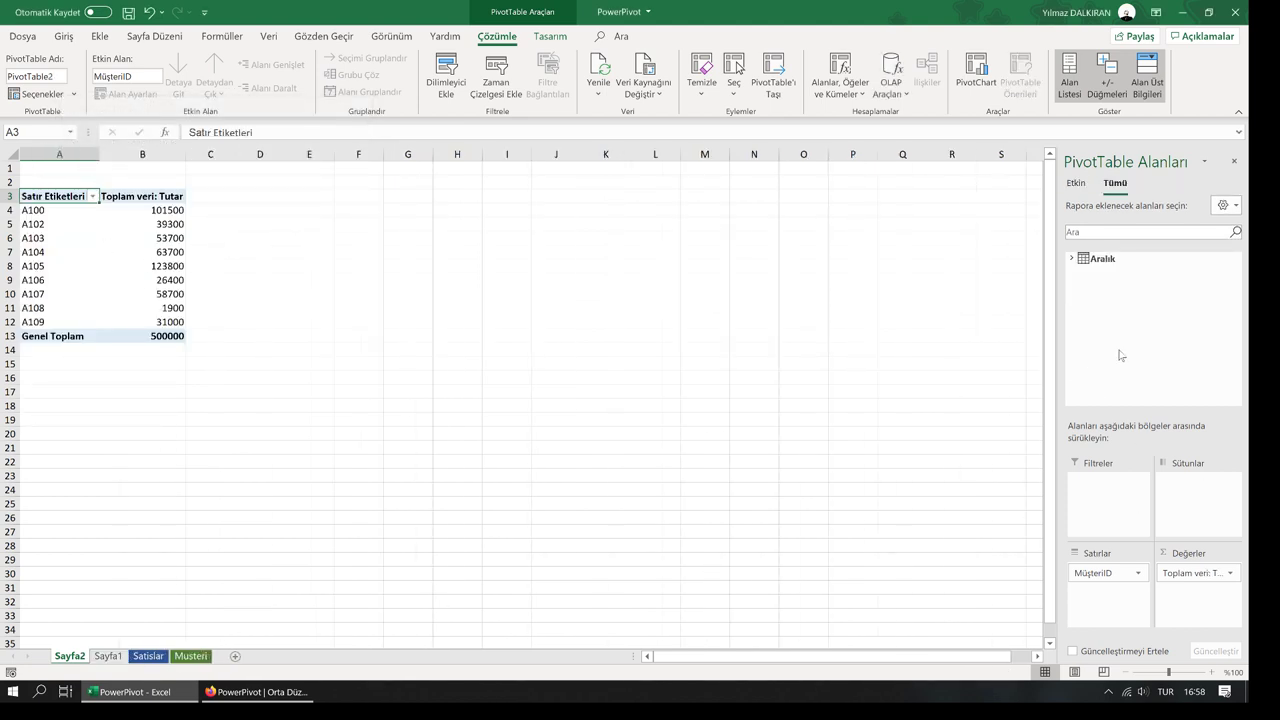
pyautogui.click(1068, 258)
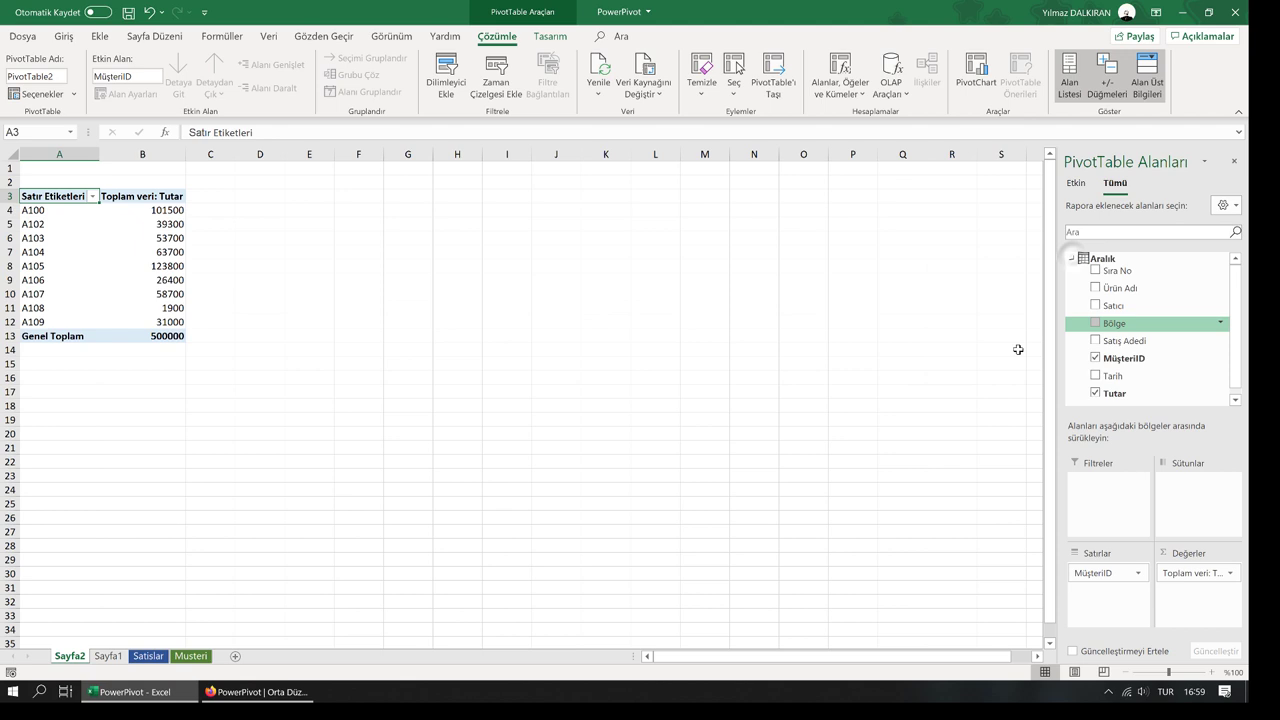
# Delete the Sayfa2 and Sayfa1 sheets
pyautogui.rightClick(82, 645)
pyautogui.click(122, 462)
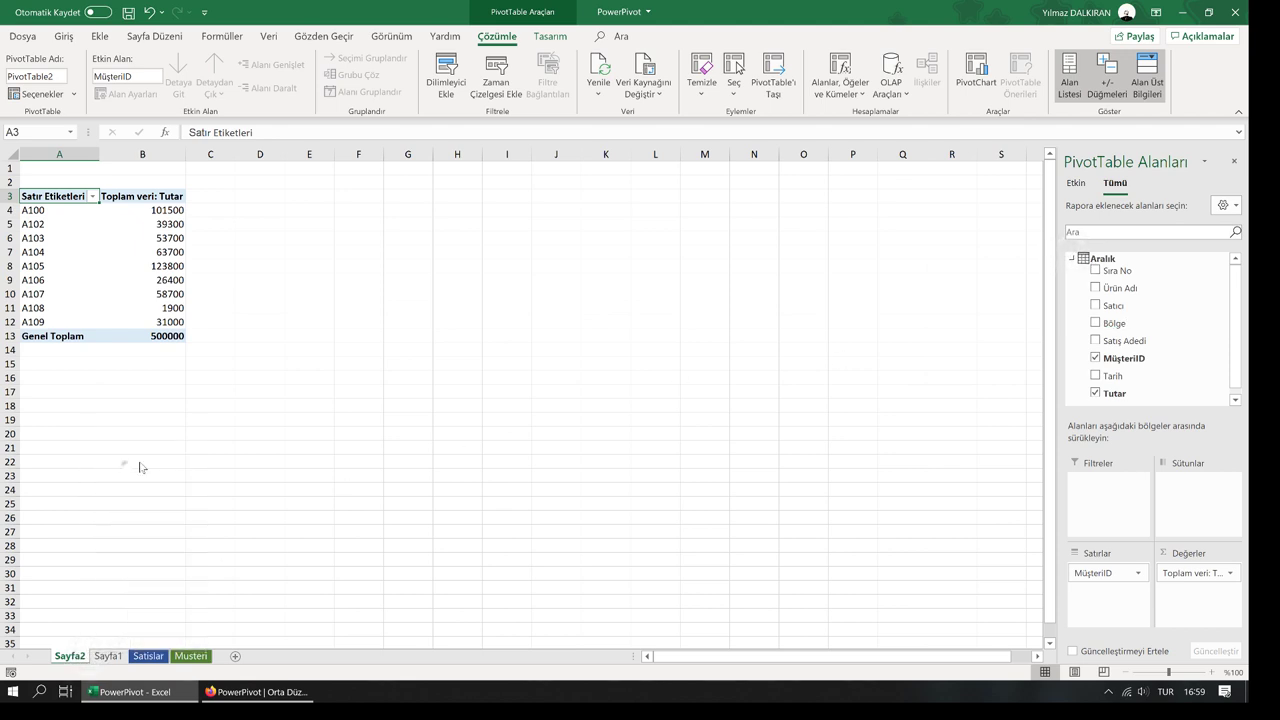
pyautogui.click(575, 386)
pyautogui.rightClick(70, 652)
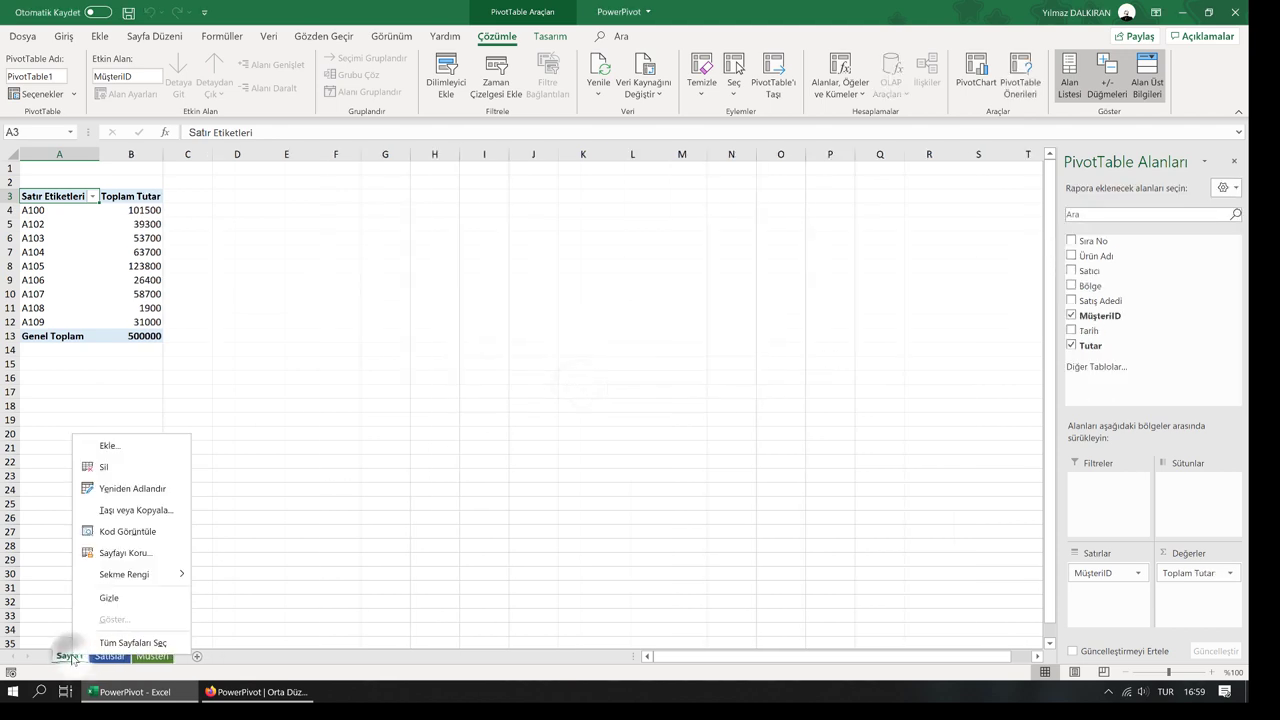
pyautogui.click(104, 466)
pyautogui.click(586, 388)
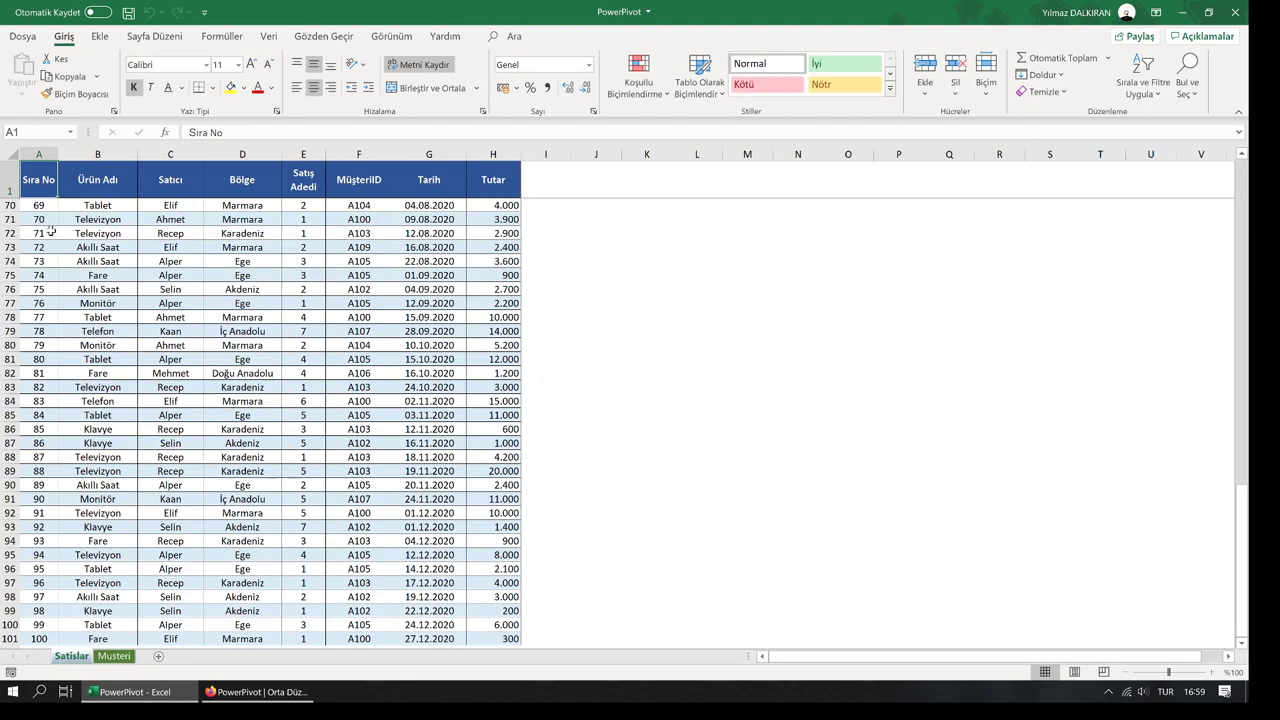
# Enable the Microsoft Power Pivot for Excel add-in under COM Add-ins in Excel Options
pyautogui.click(25, 38)
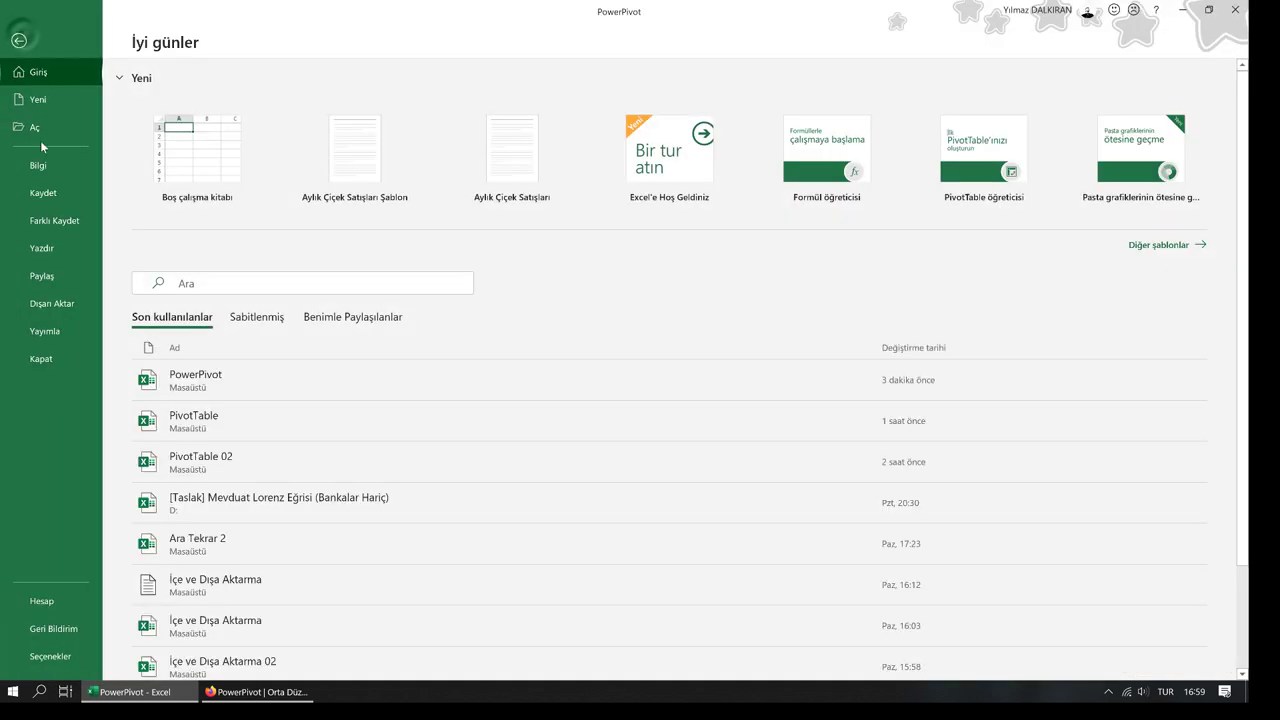
pyautogui.click(40, 657)
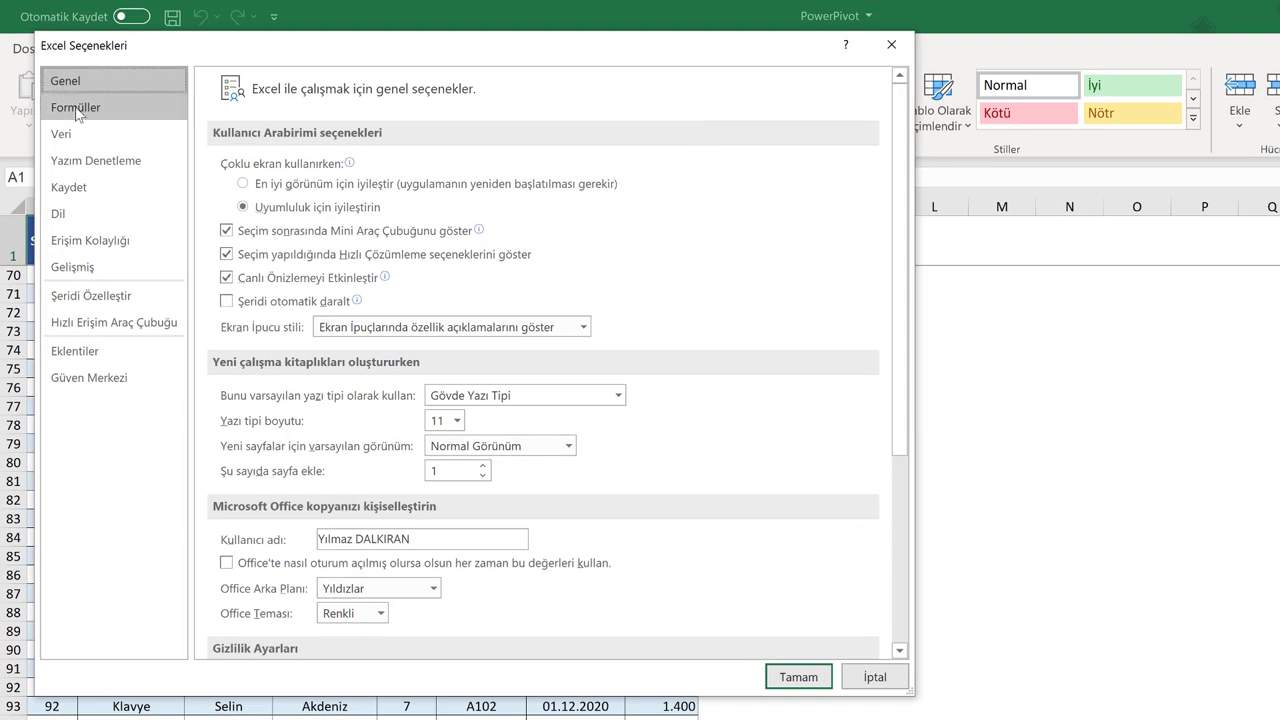
pyautogui.click(99, 356)
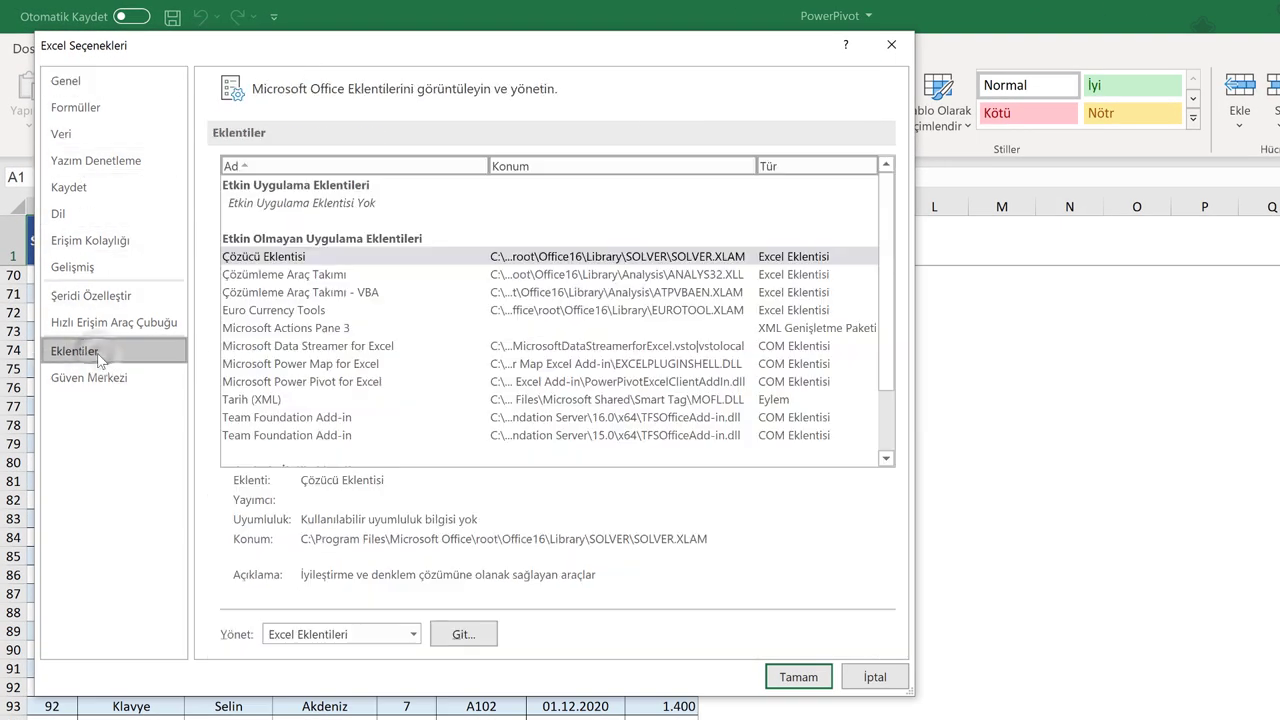
pyautogui.click(305, 383)
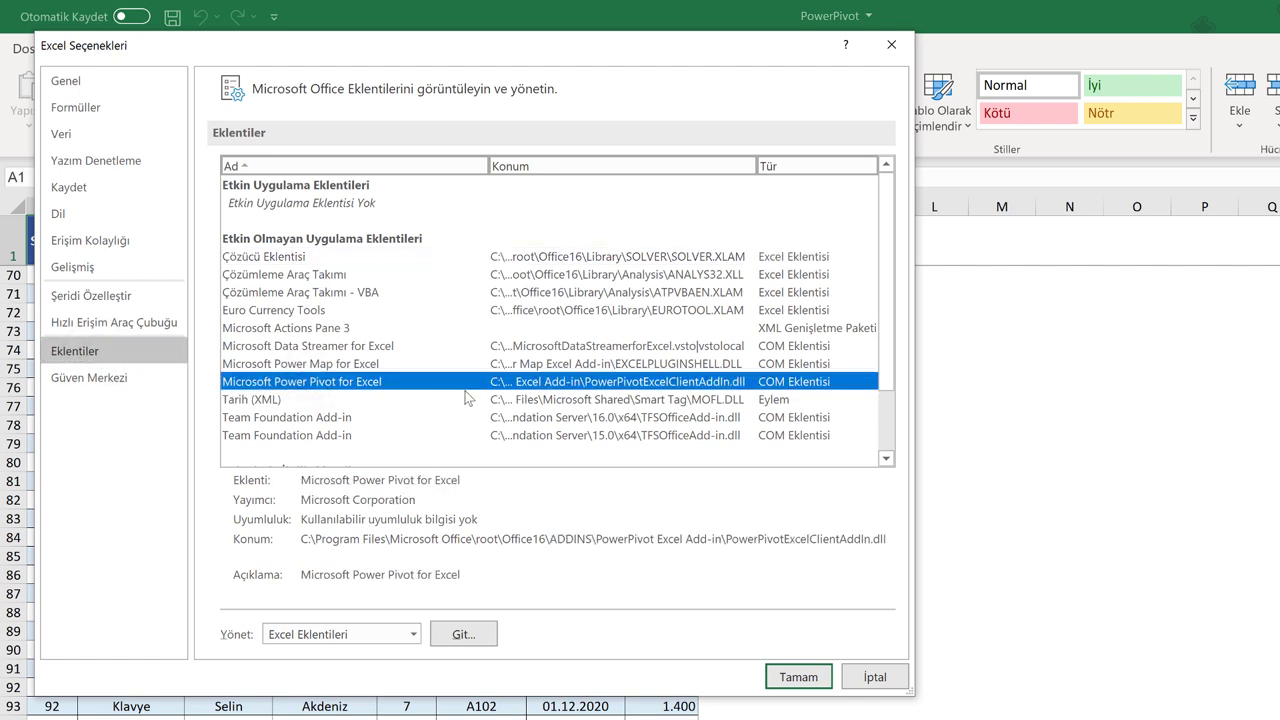
pyautogui.click(330, 636)
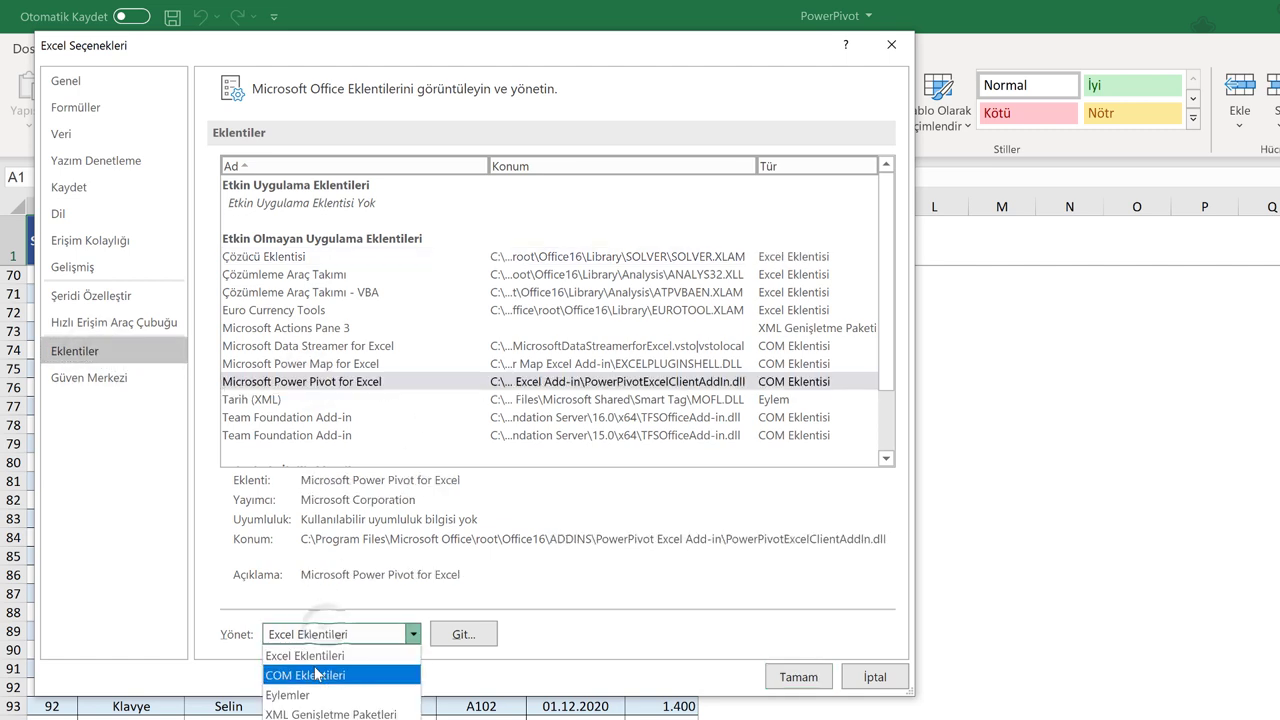
pyautogui.click(320, 674)
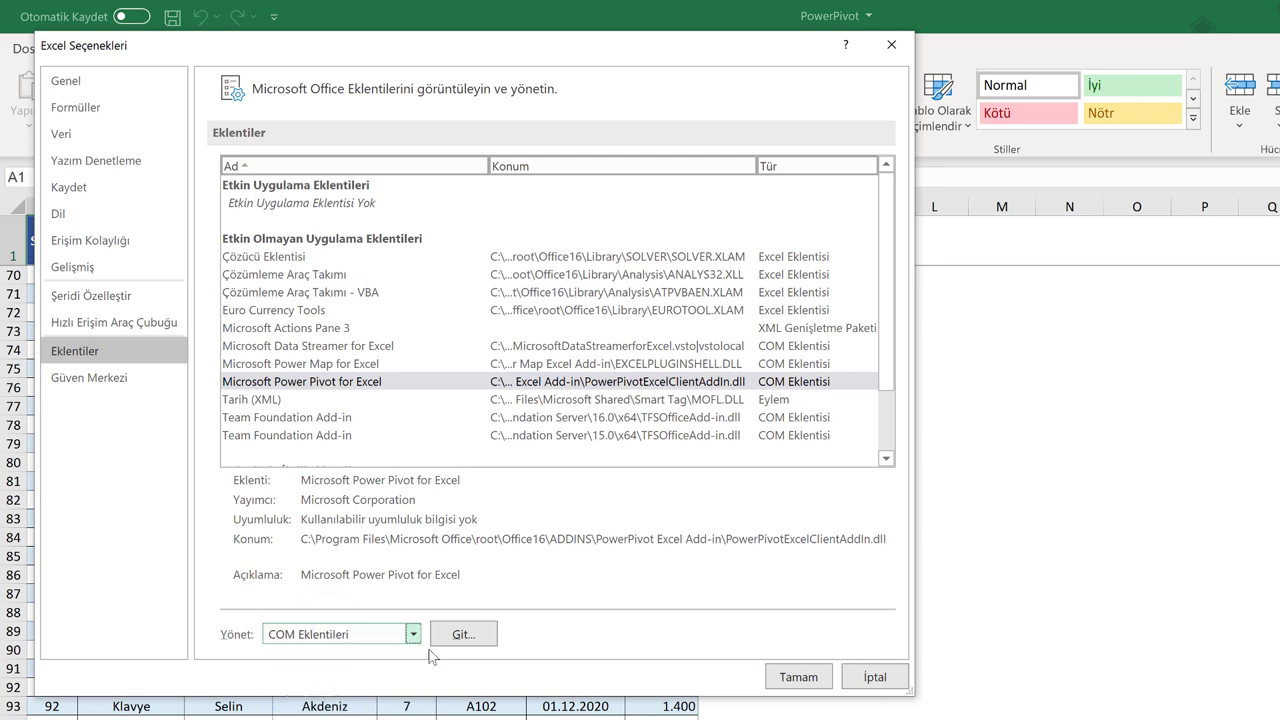
pyautogui.click(460, 634)
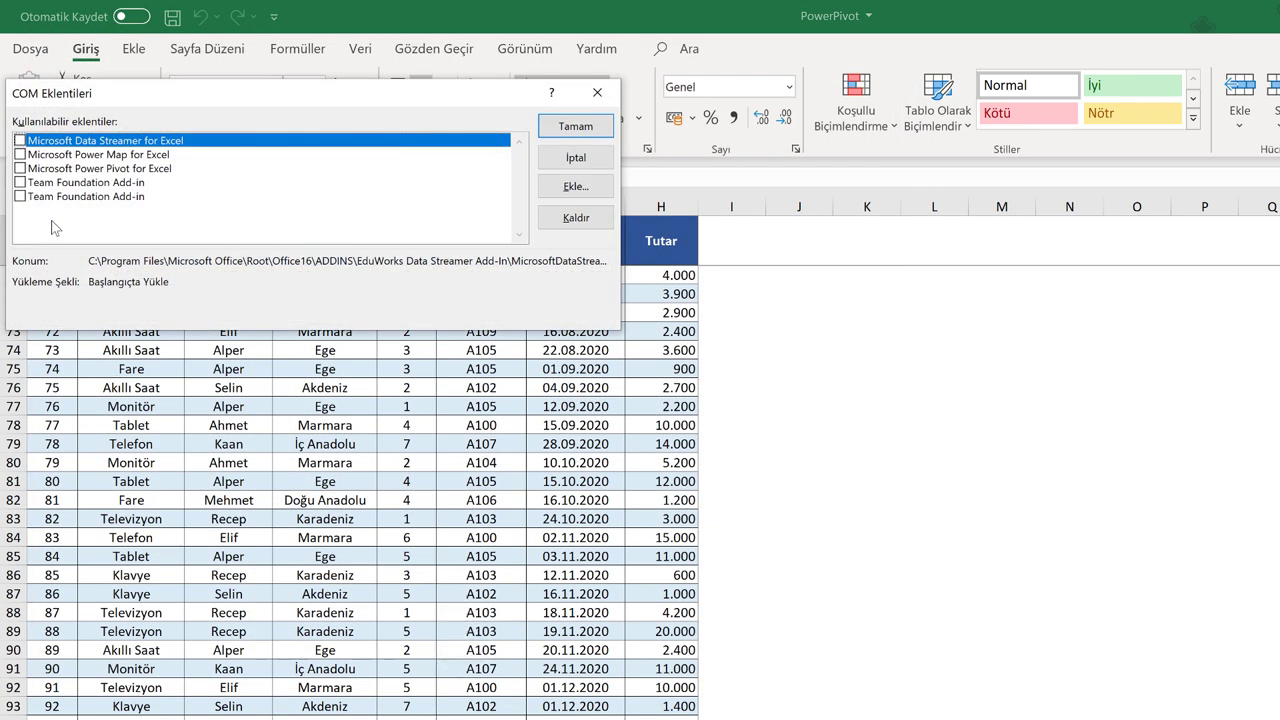
pyautogui.moveTo(157, 100); pyautogui.dragTo(317, 237)
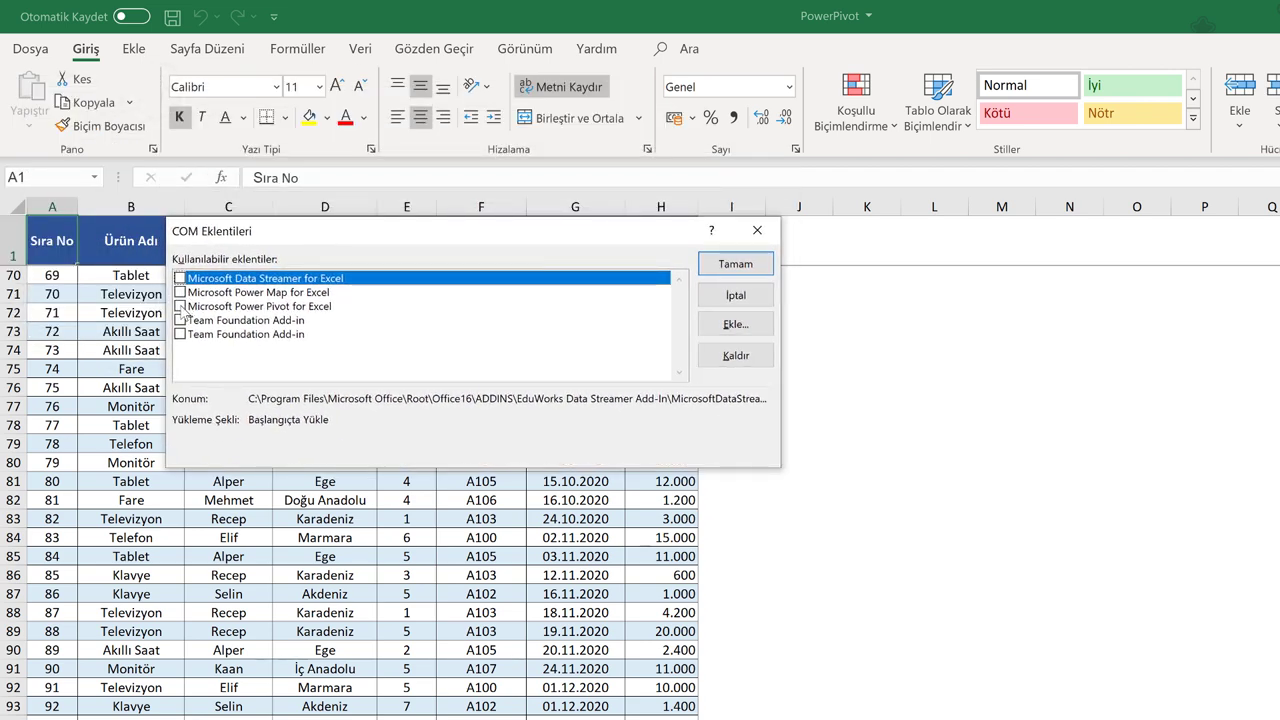
pyautogui.click(180, 306)
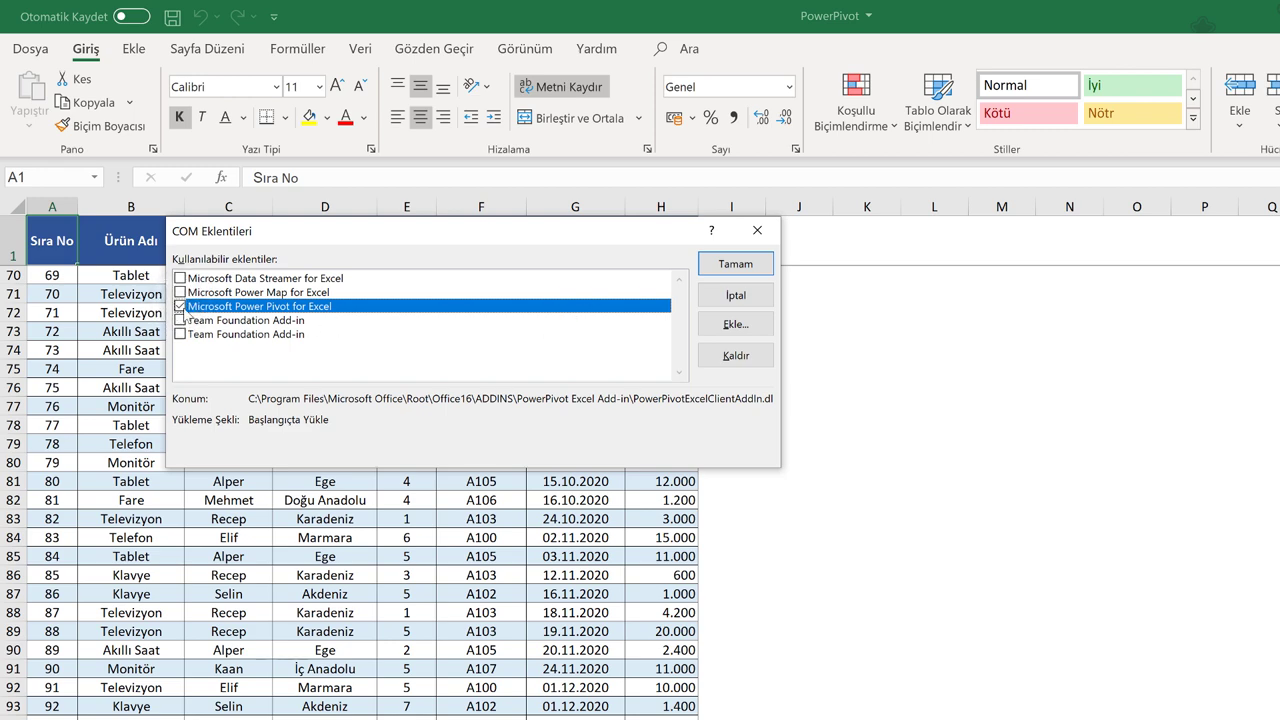
pyautogui.click(722, 268)
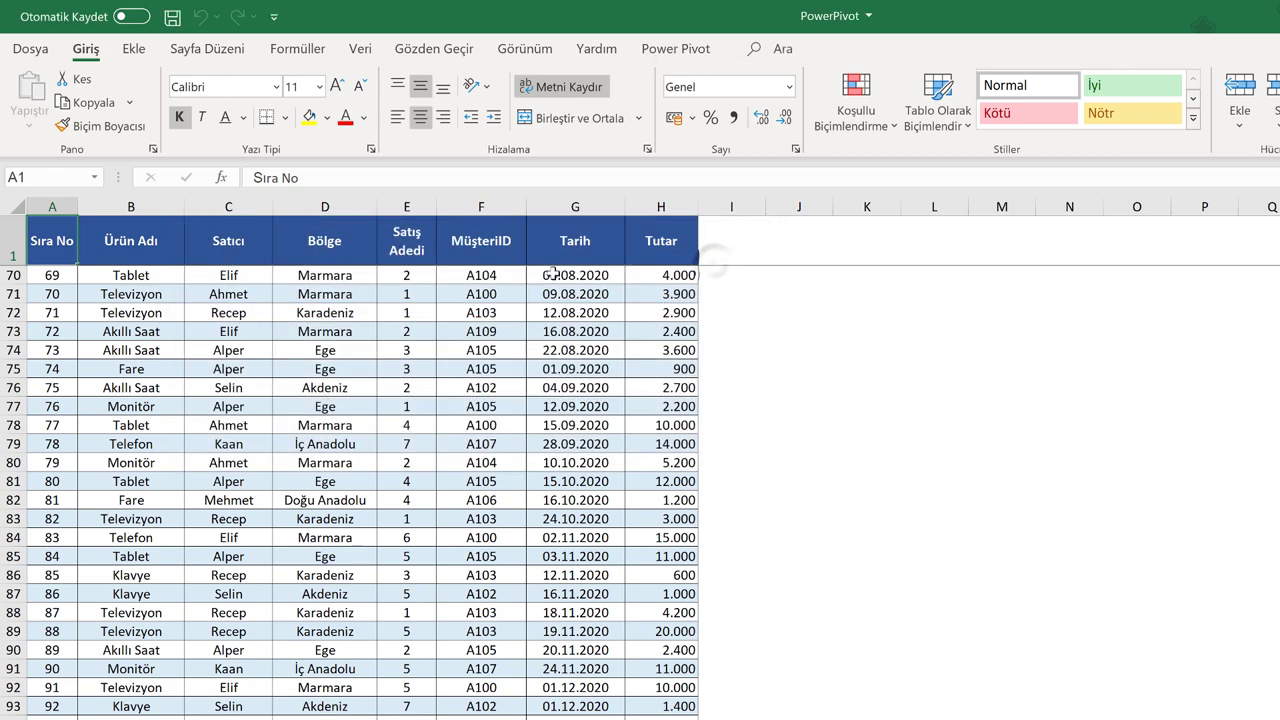
# Add the whole sales range A1:H101 to the data model as a table with headers
pyautogui.click(684, 52)
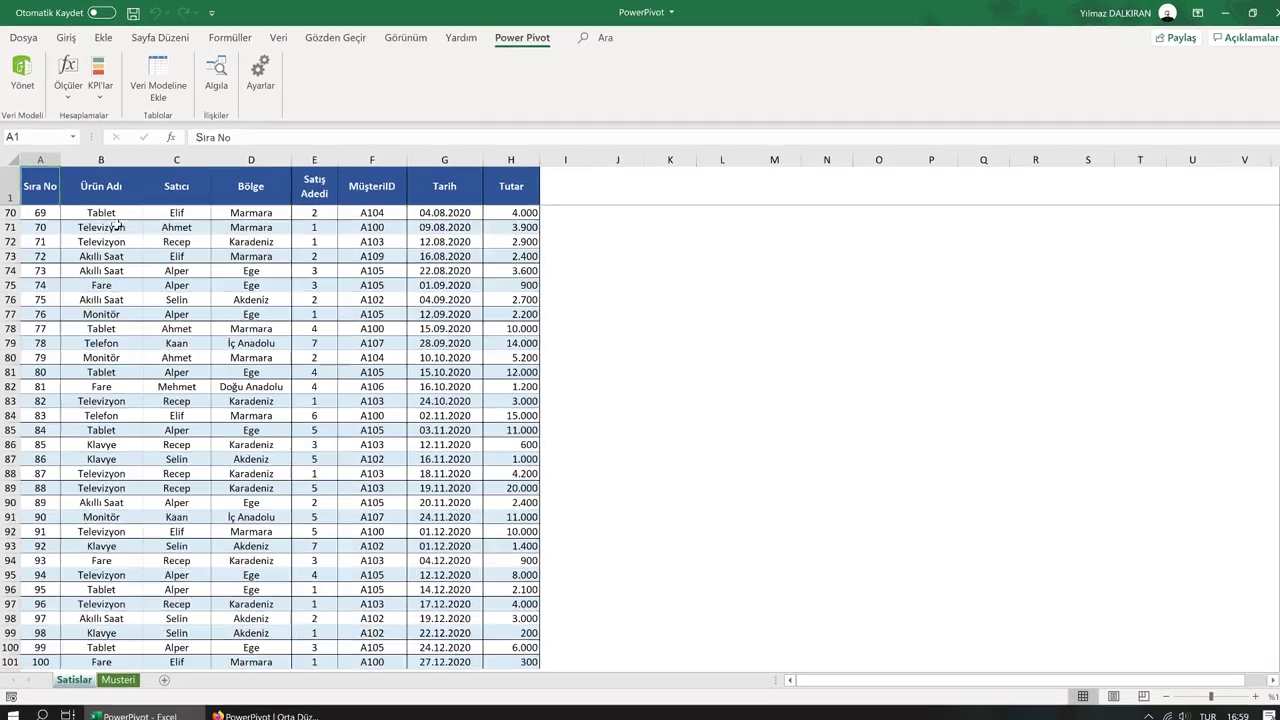
pyautogui.click(100, 225)
pyautogui.scroll(9, 175, 262)
pyautogui.scroll(7, 175, 260)
pyautogui.scroll(7, 175, 258)
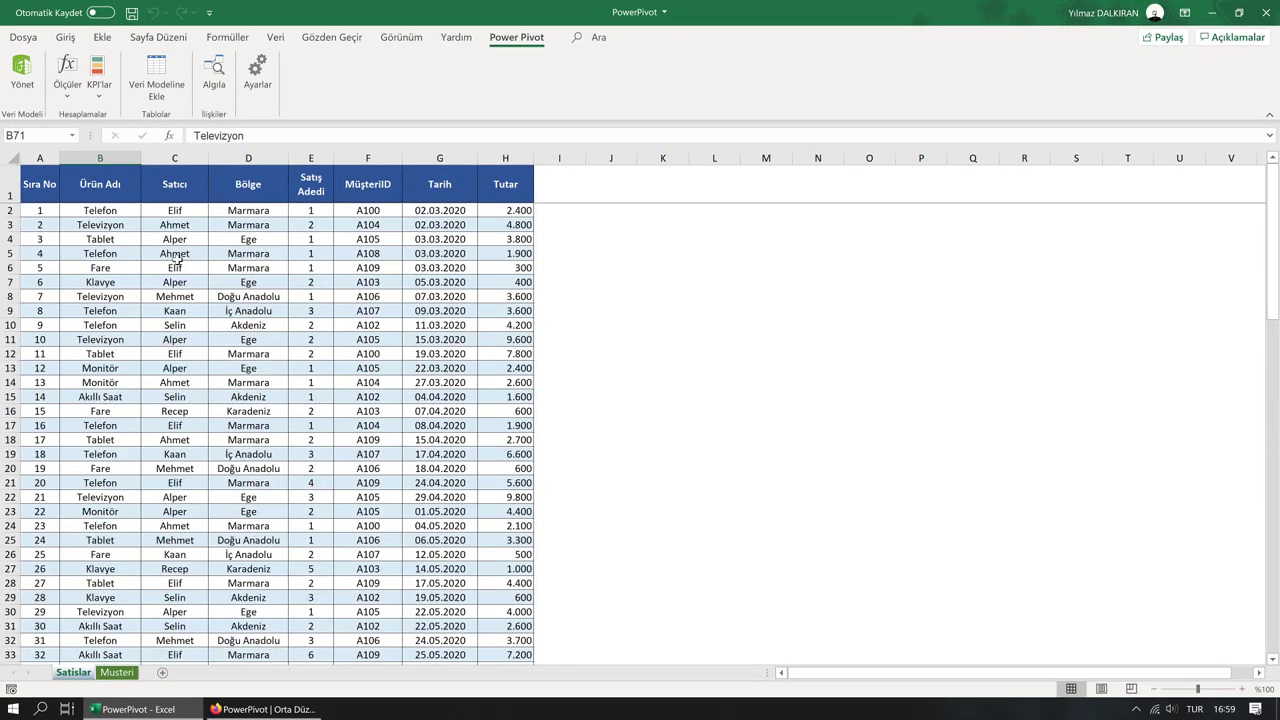
pyautogui.click(175, 237)
pyautogui.hotkey('ctrl', 'a')
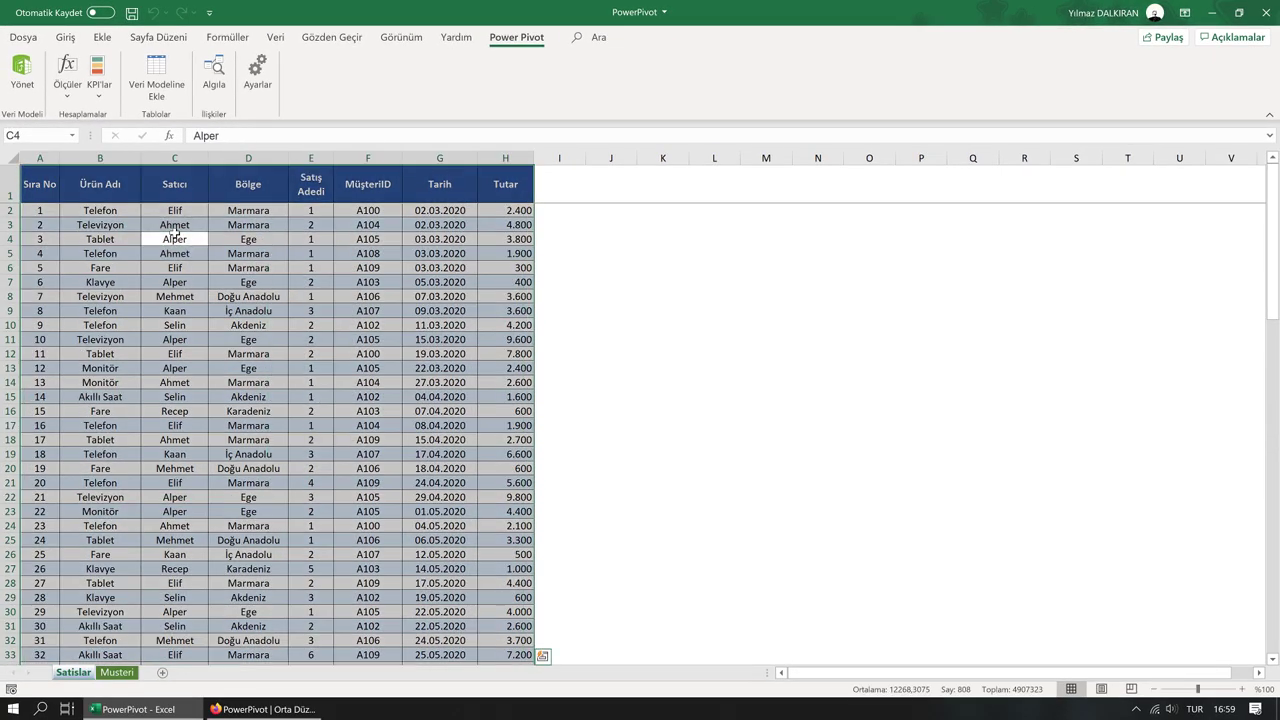
pyautogui.click(160, 76)
pyautogui.moveTo(613, 301); pyautogui.dragTo(347, 205)
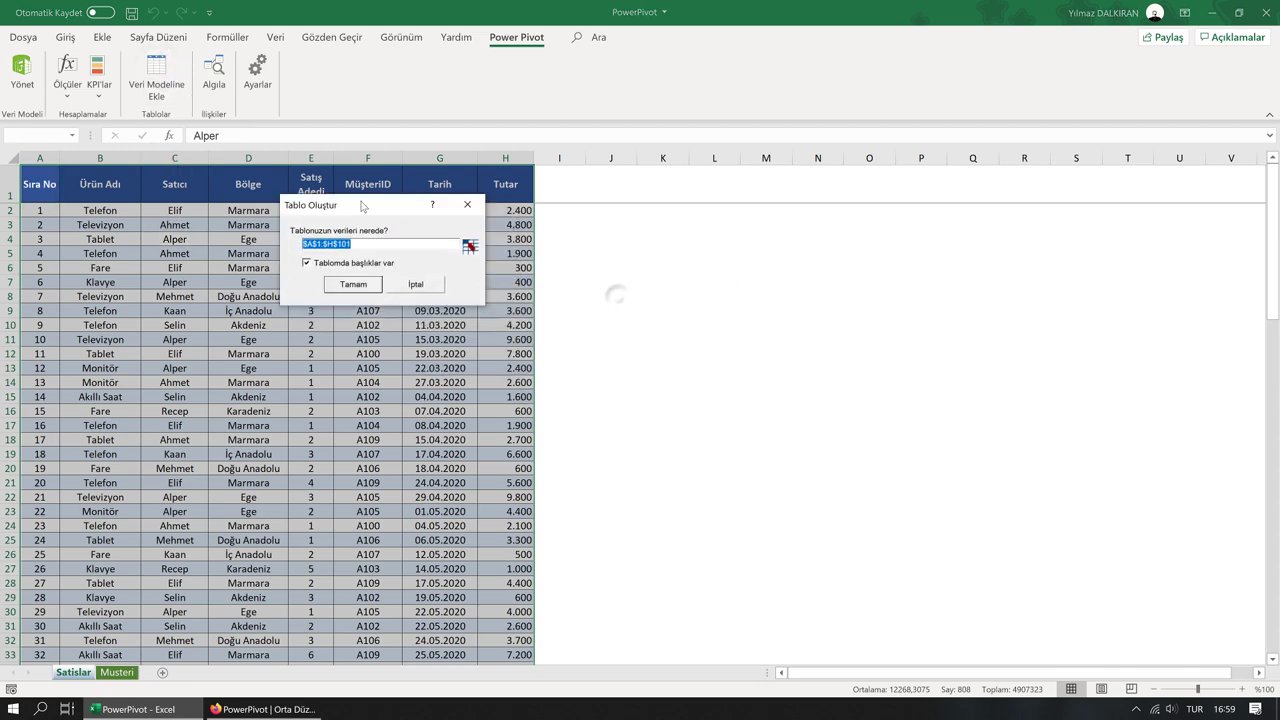
pyautogui.click(341, 287)
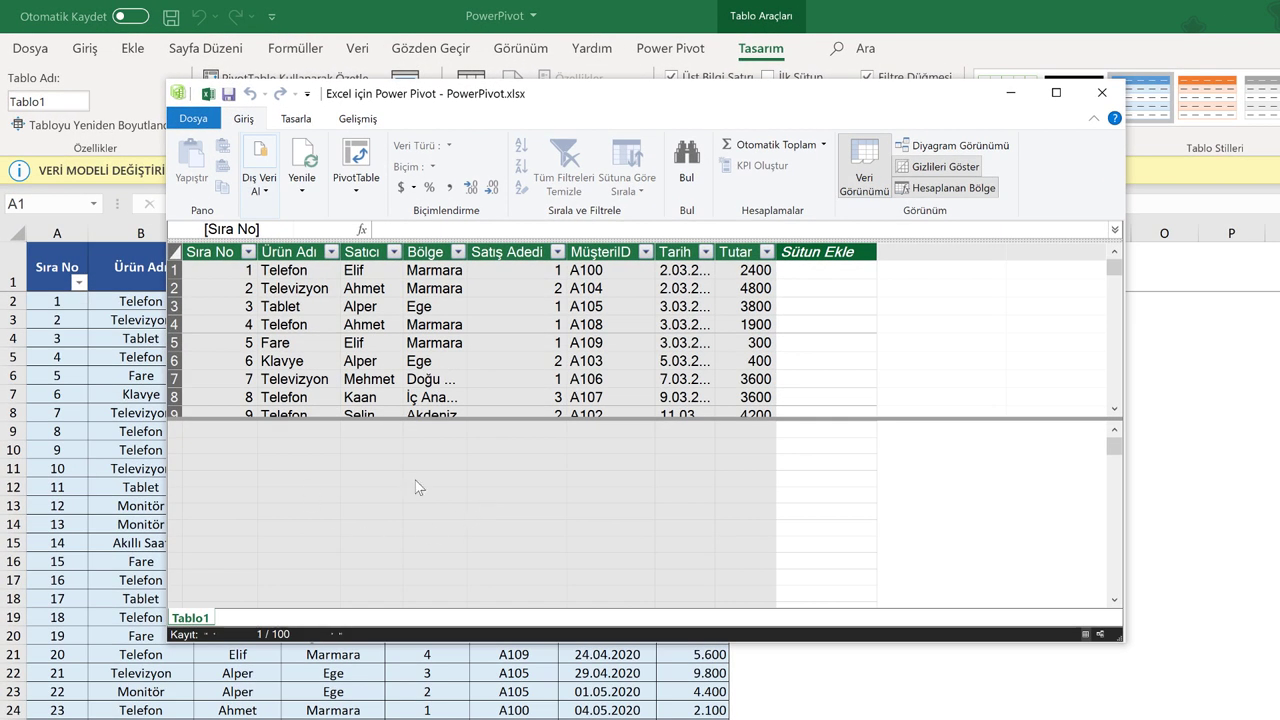
# Rename Tablo1 to 'Satışlar', close Power Pivot, and go to the customer sheet
pyautogui.rightClick(187, 620)
pyautogui.click(265, 555)
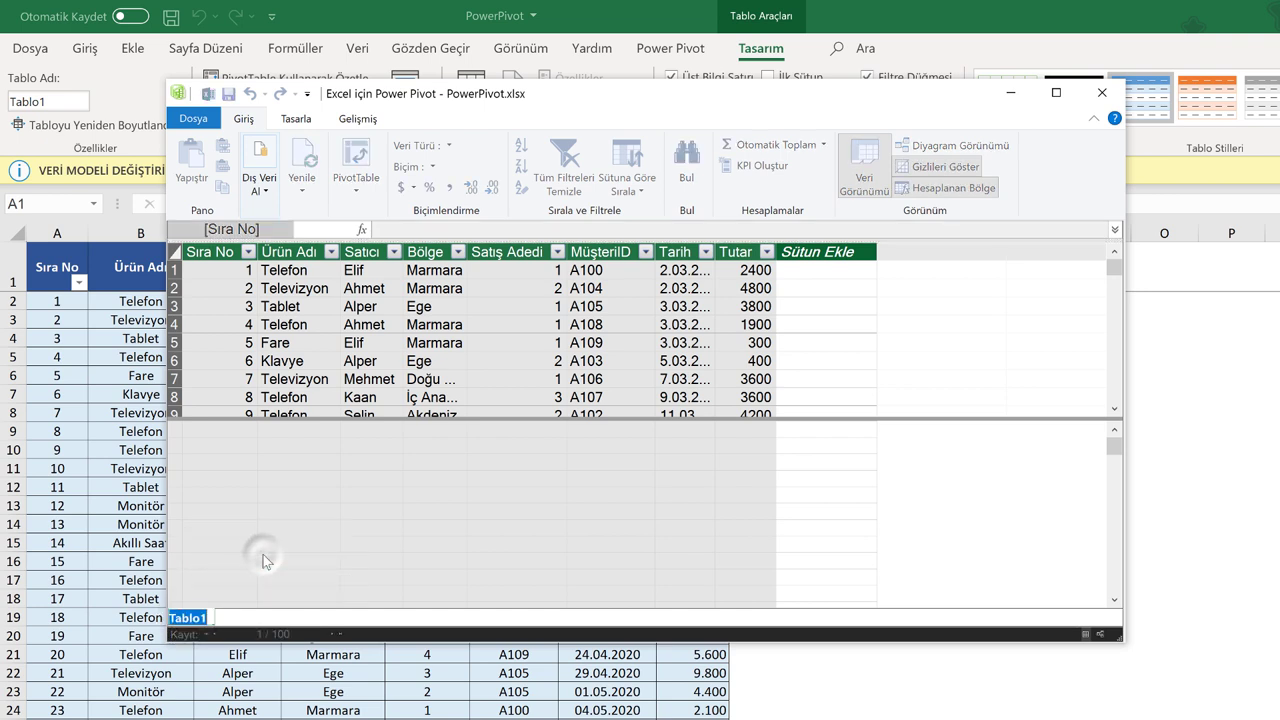
pyautogui.write('Satışlar')
pyautogui.press('Return')
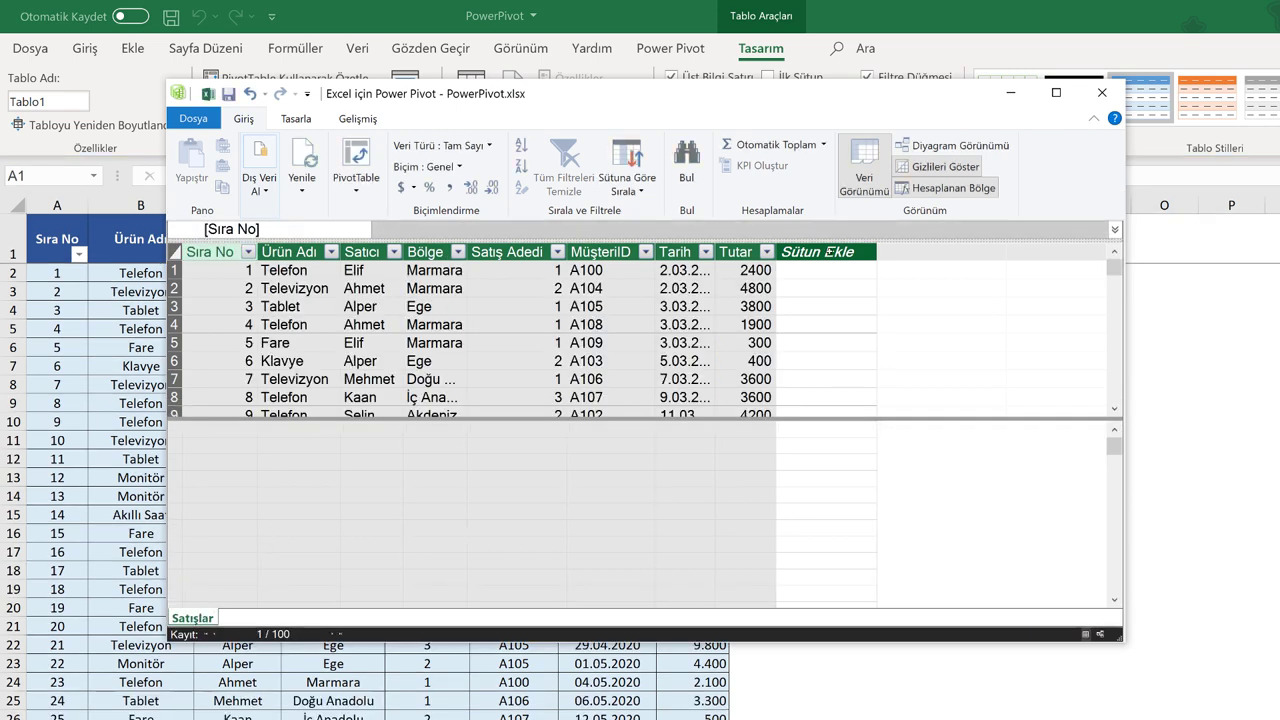
pyautogui.click(1108, 96)
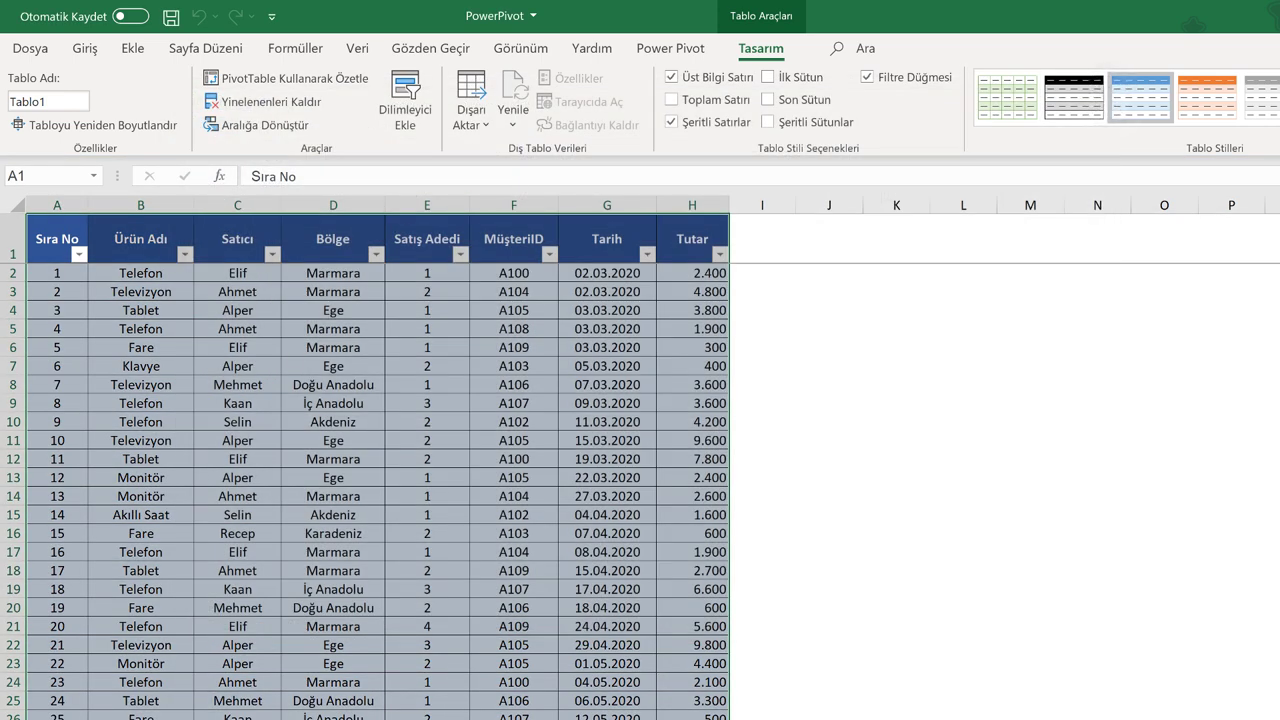
pyautogui.hotkey('ctrl', 'pagedown')
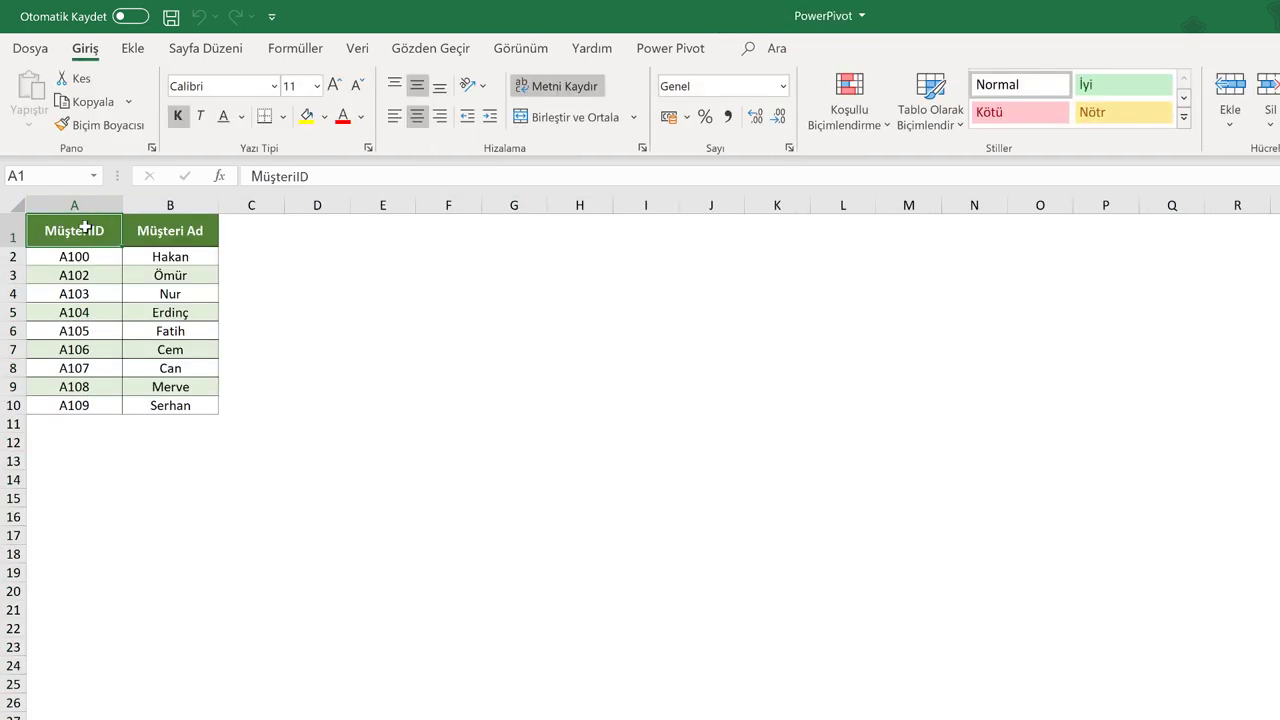
# Add customer range A1:B10 to the data model as table Tablo2 with headers
pyautogui.moveTo(85, 228); pyautogui.dragTo(200, 406)
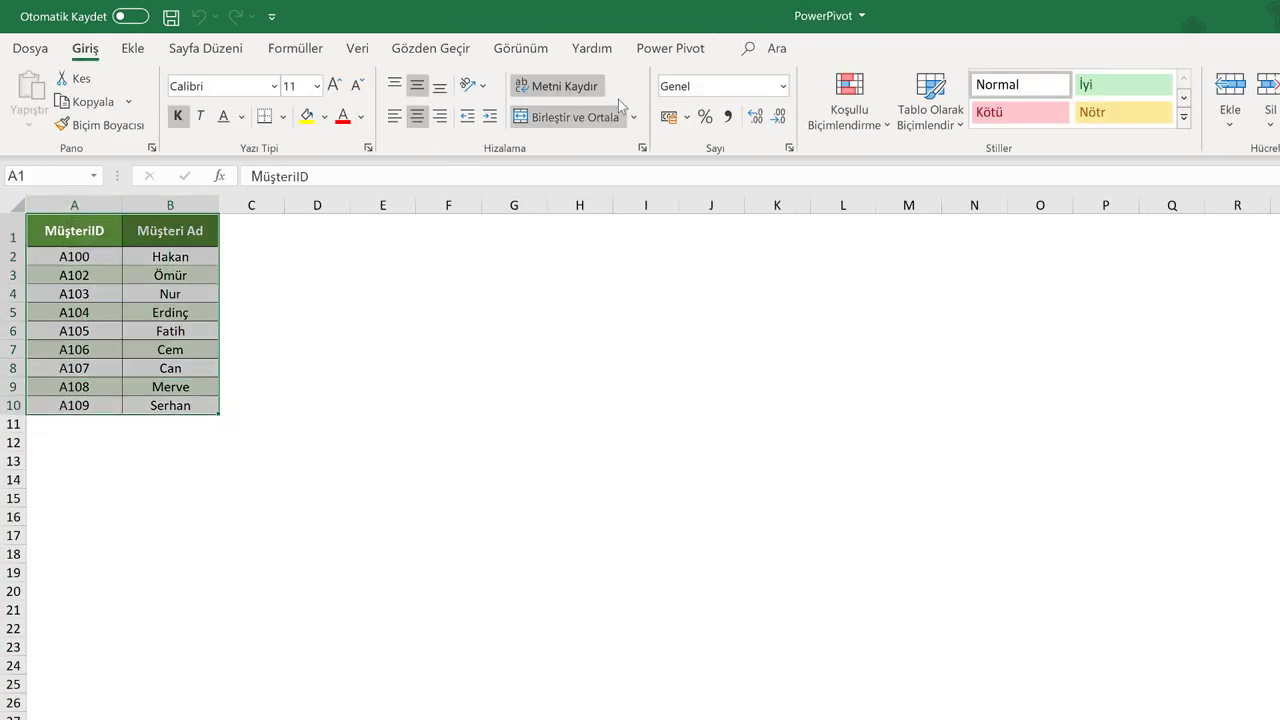
pyautogui.click(675, 50)
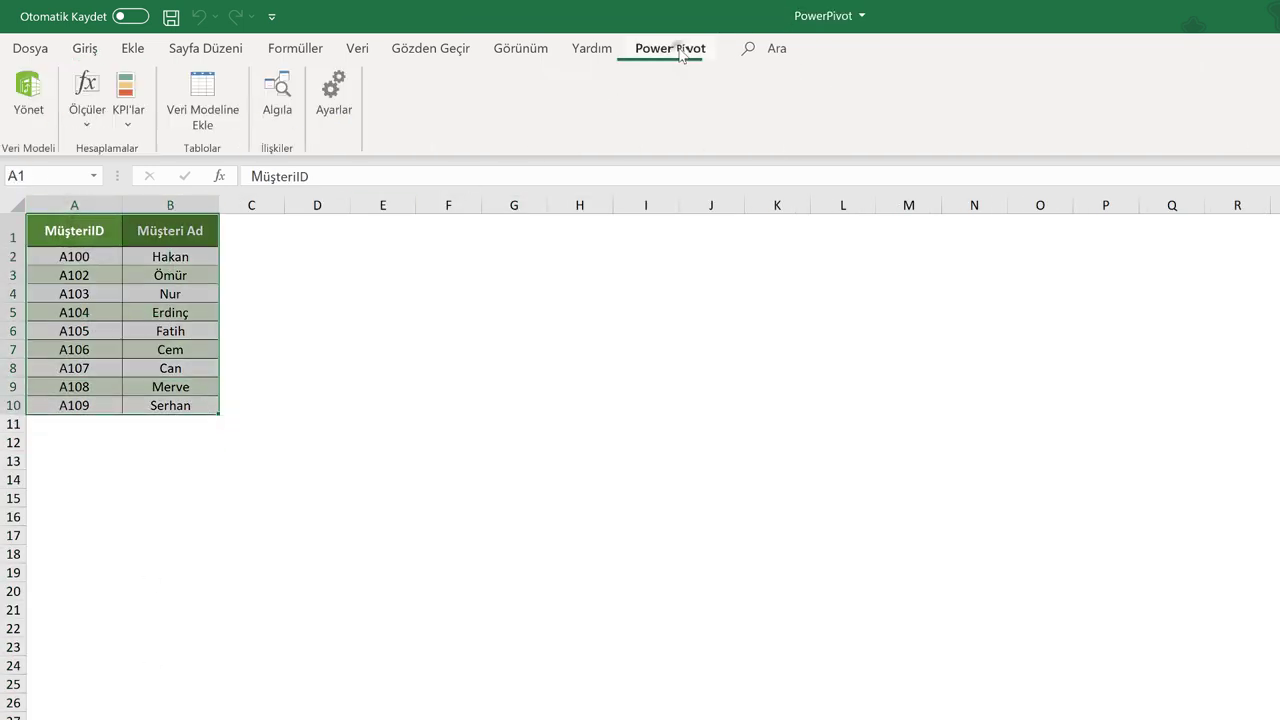
pyautogui.click(205, 100)
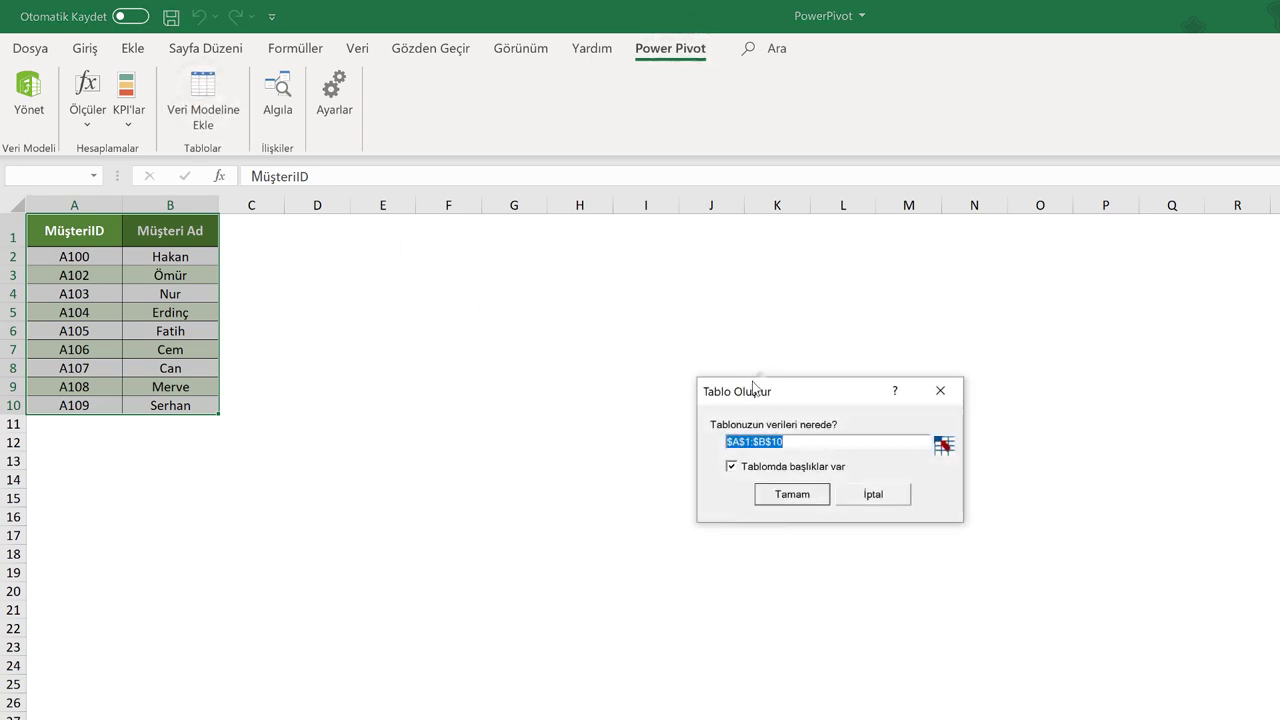
pyautogui.moveTo(752, 392); pyautogui.dragTo(298, 240)
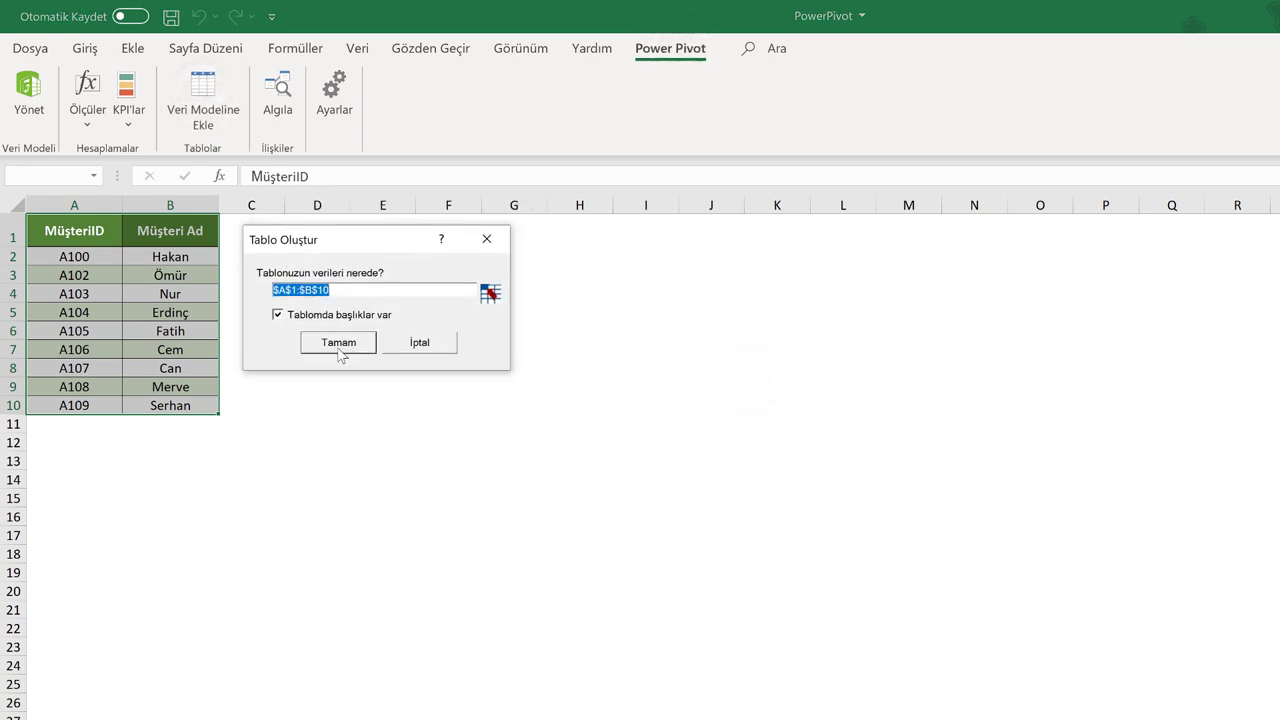
pyautogui.click(338, 345)
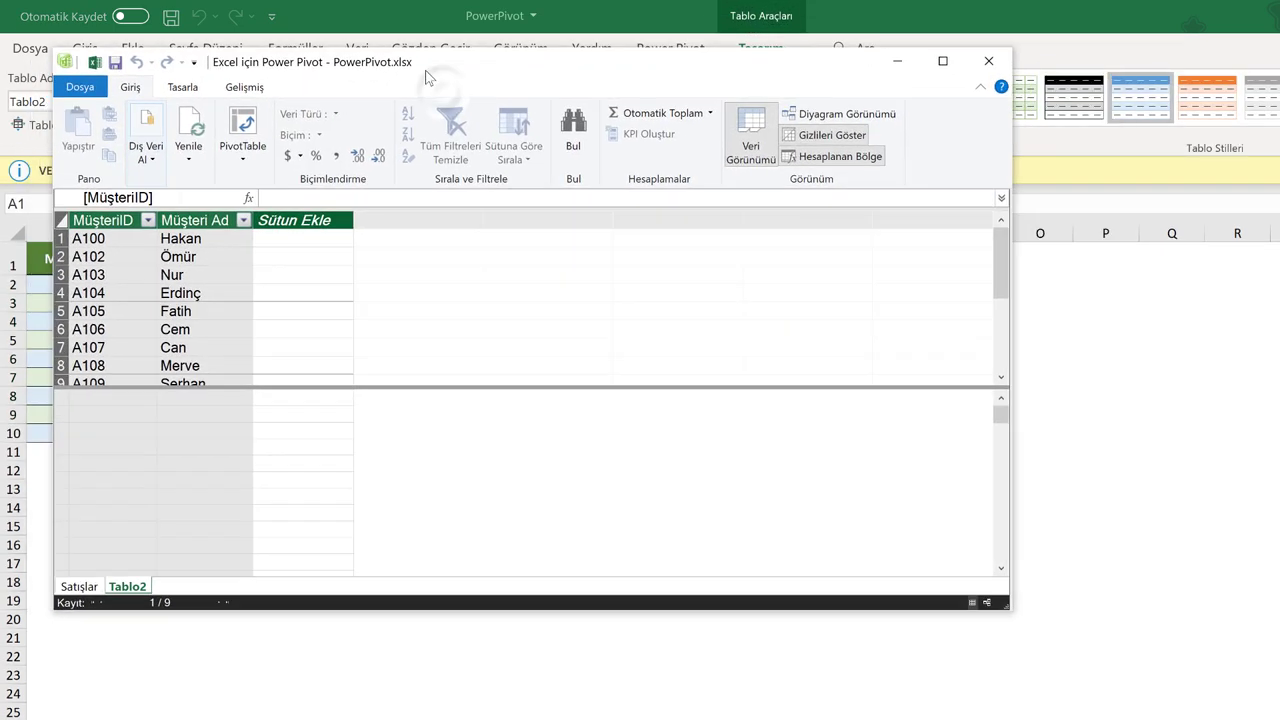
pyautogui.rightClick(127, 587)
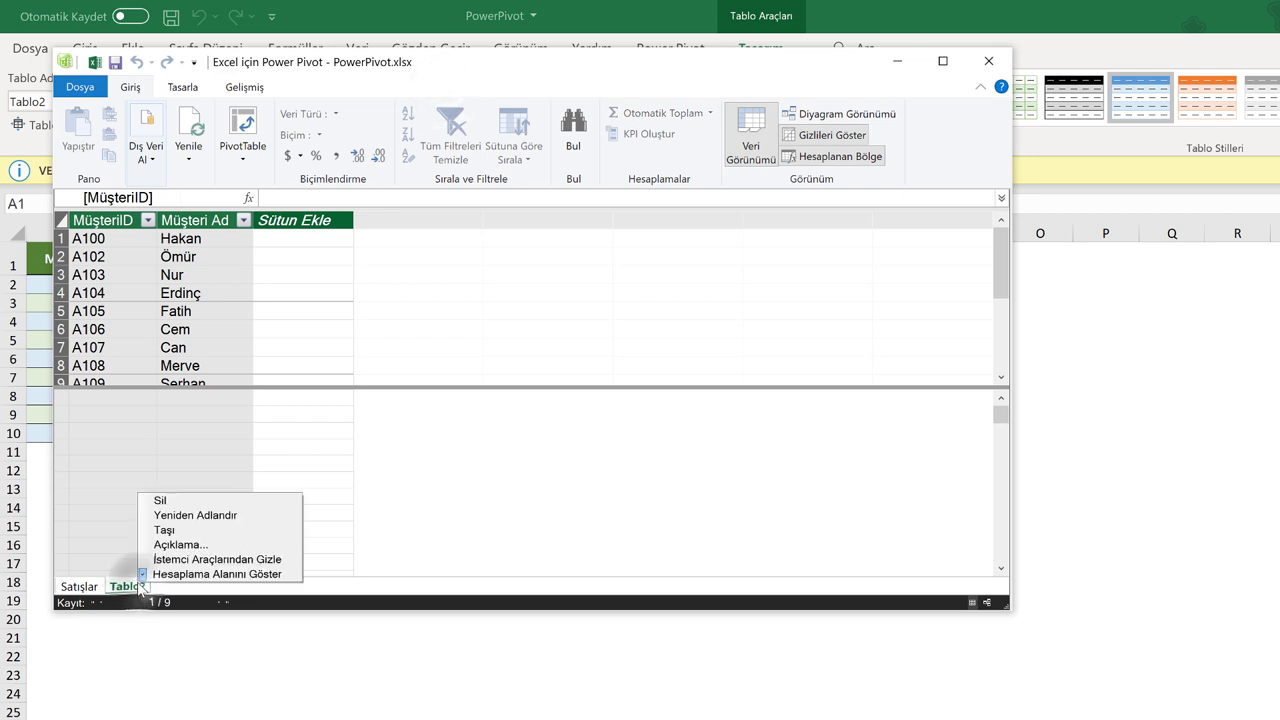
# Rename the Tablo2 table to 'Müşteri'
pyautogui.click(194, 515)
pyautogui.write('Müşteri')
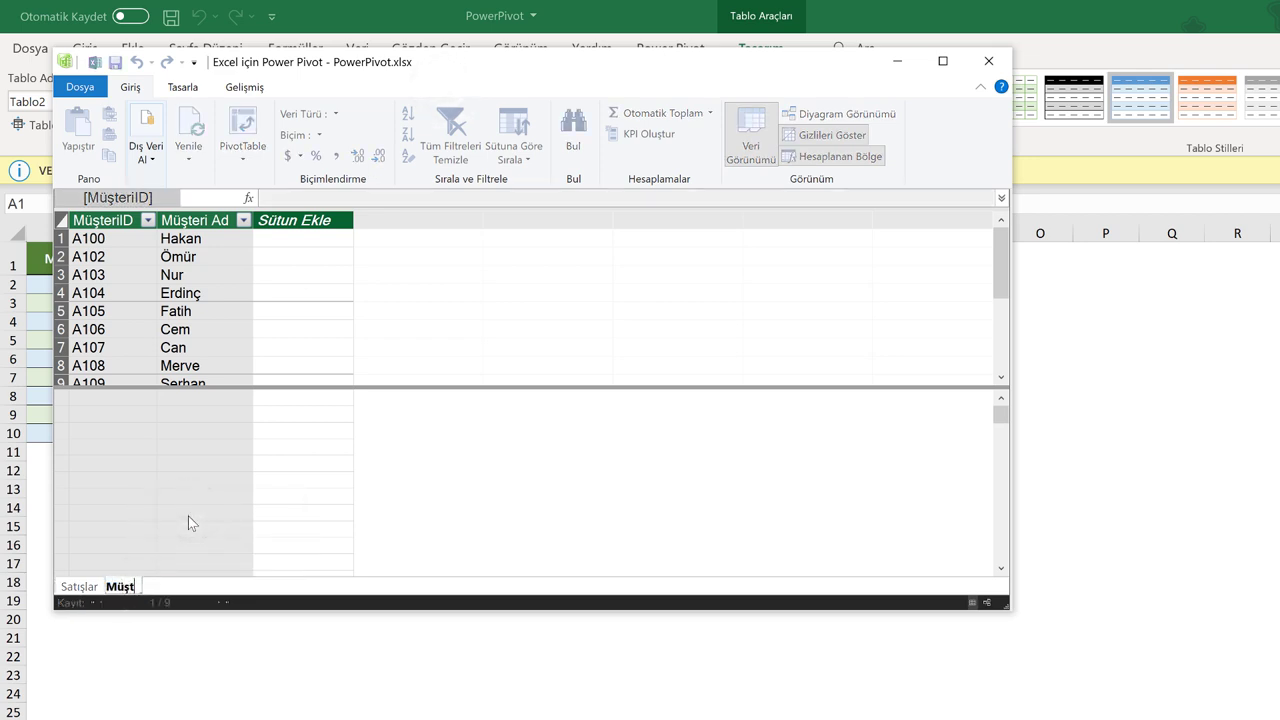
pyautogui.press('Return')
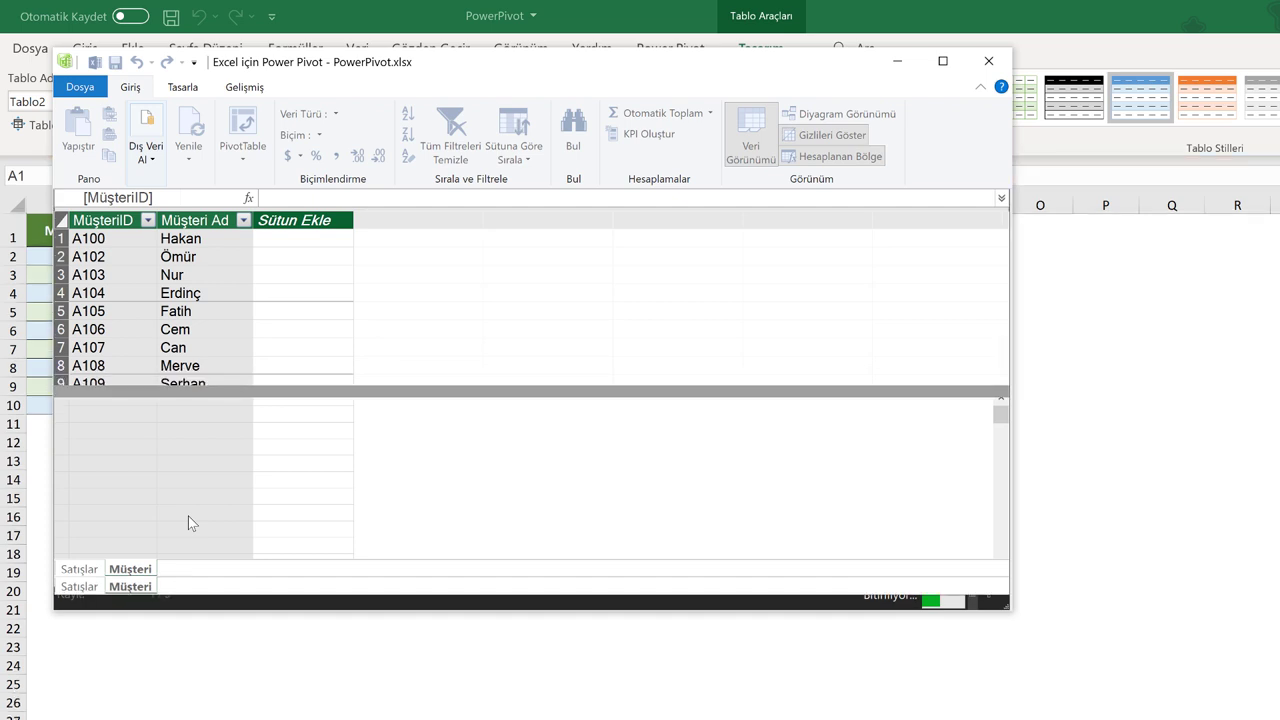
pyautogui.click(80, 586)
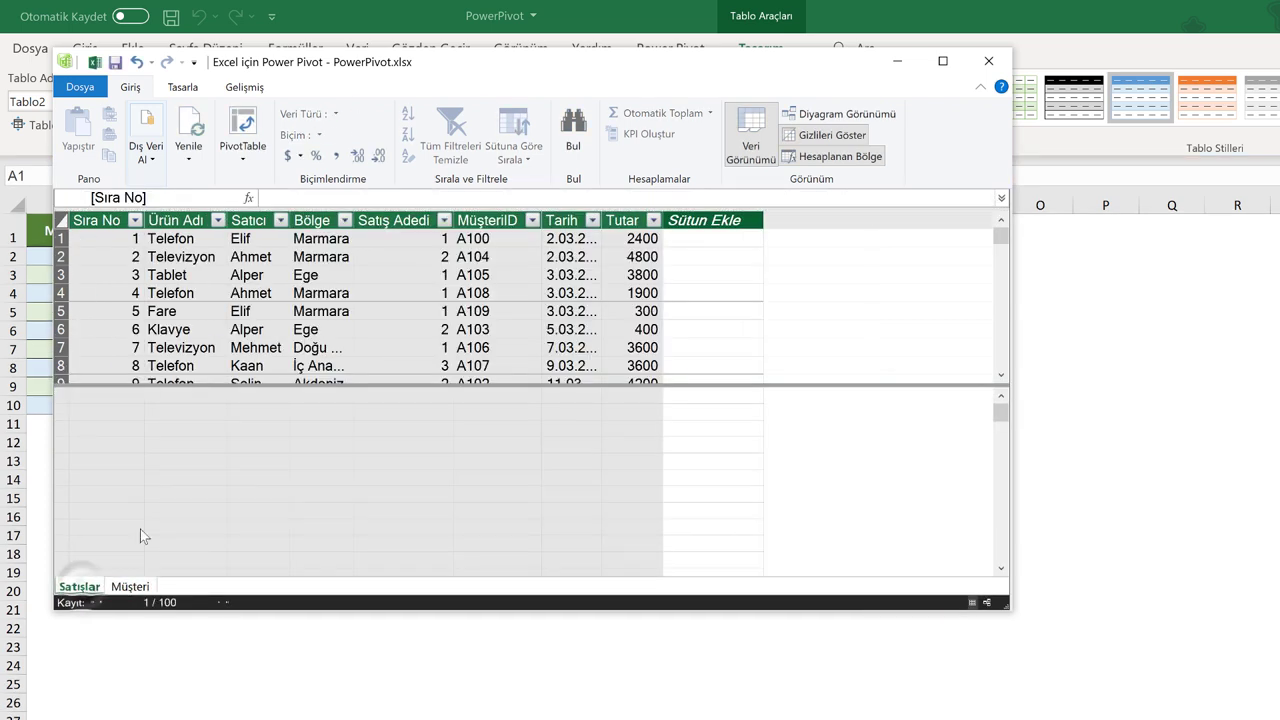
pyautogui.click(130, 586)
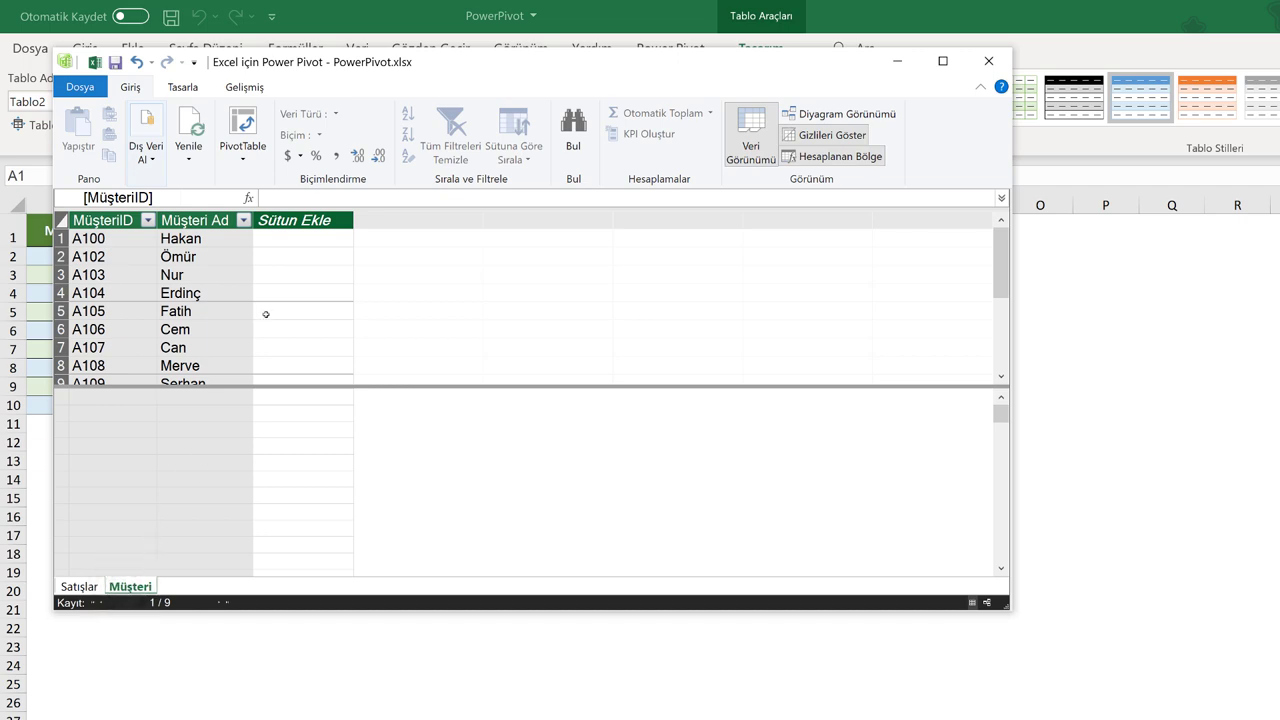
# Maximize the Power Pivot window and switch to Diagram View
pyautogui.click(942, 61)
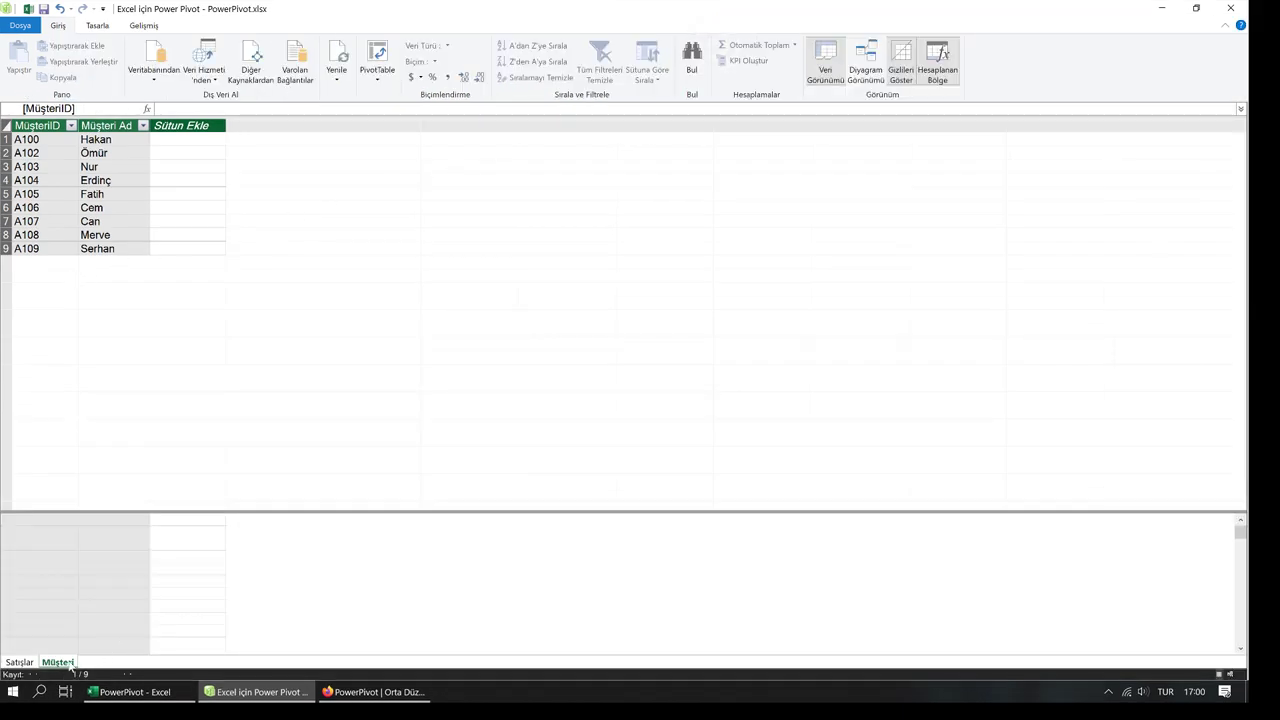
pyautogui.click(19, 662)
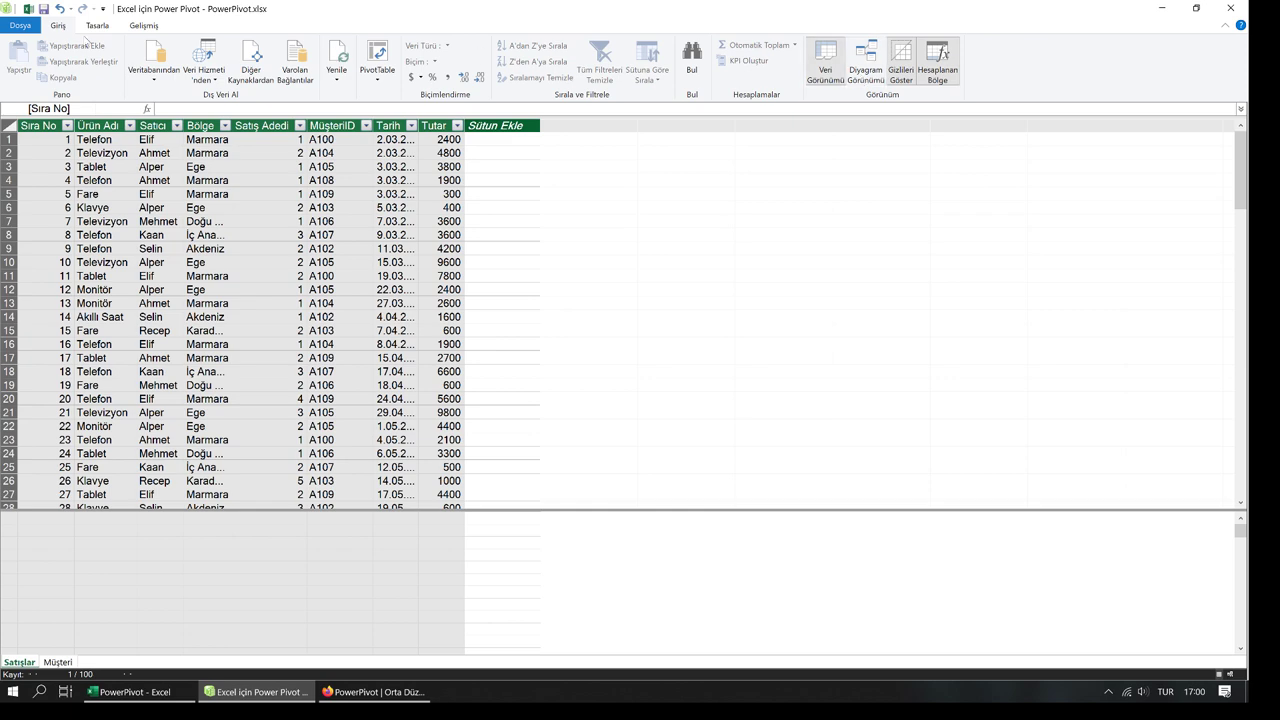
pyautogui.click(866, 70)
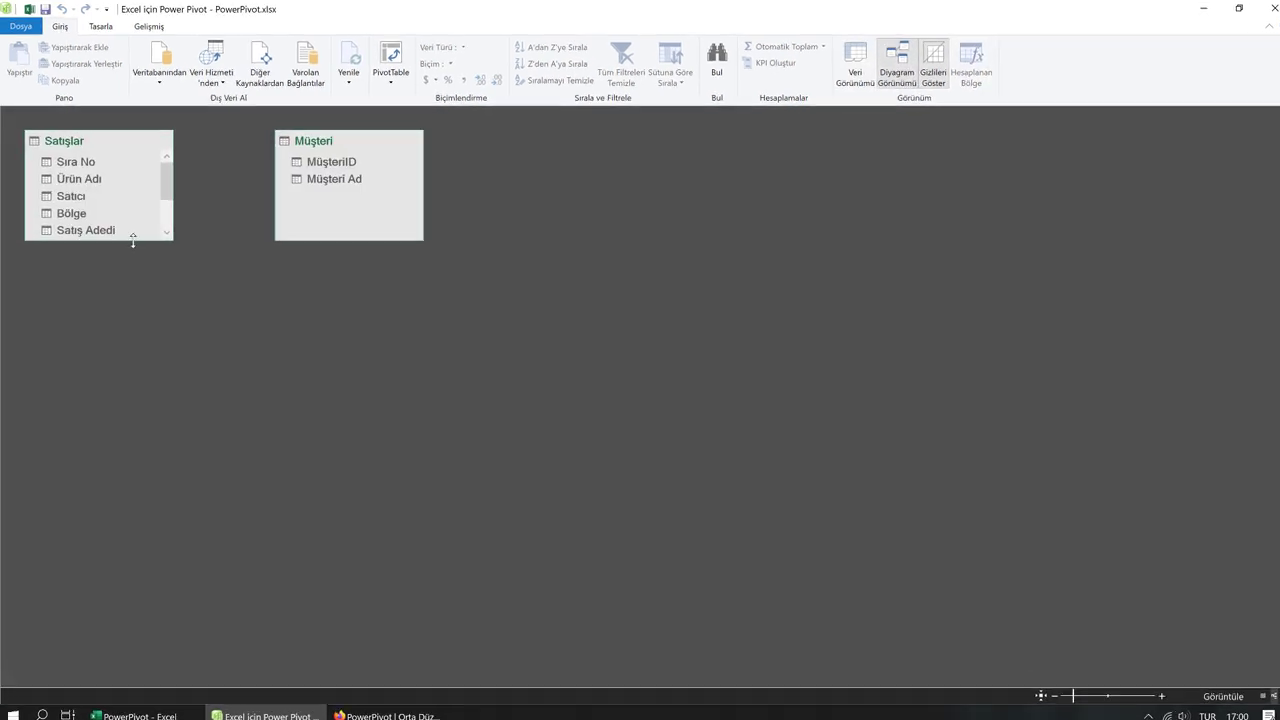
# Relate Satışlar.MüşteriID to Müşteri.MüşteriID in the diagram and place the tables side by side
pyautogui.moveTo(131, 232); pyautogui.dragTo(131, 294)
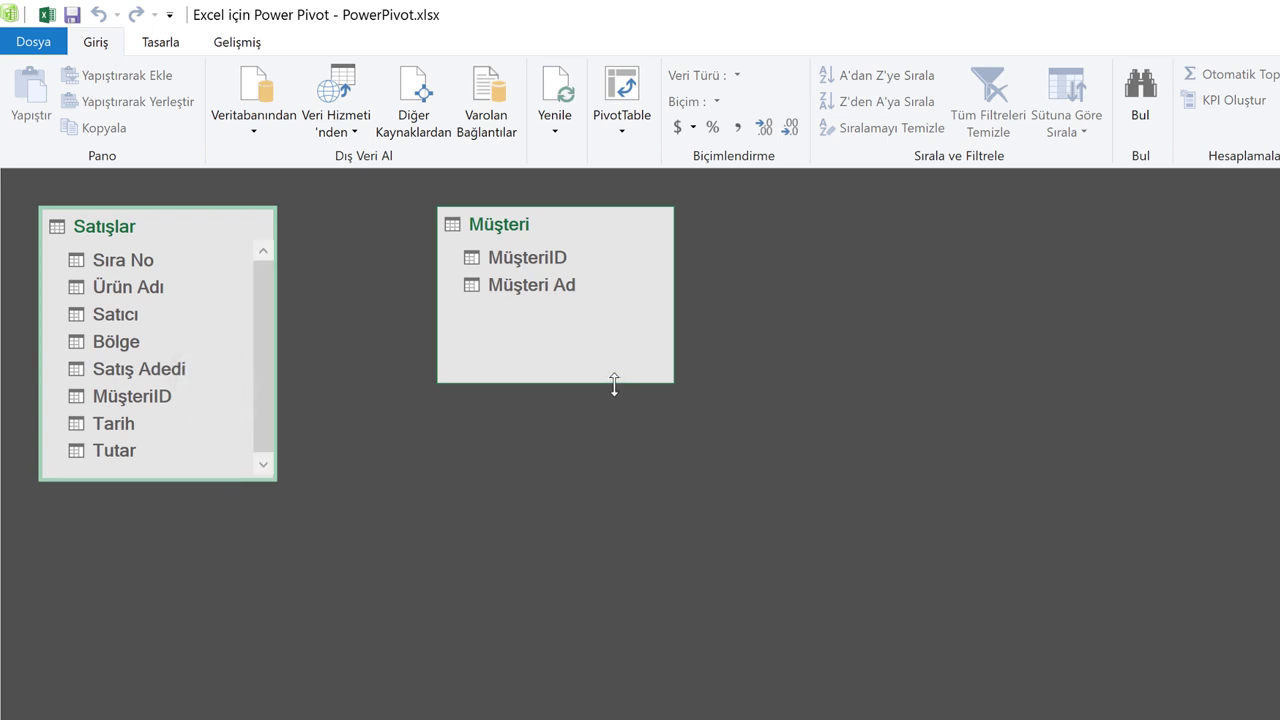
pyautogui.moveTo(614, 383); pyautogui.dragTo(612, 485)
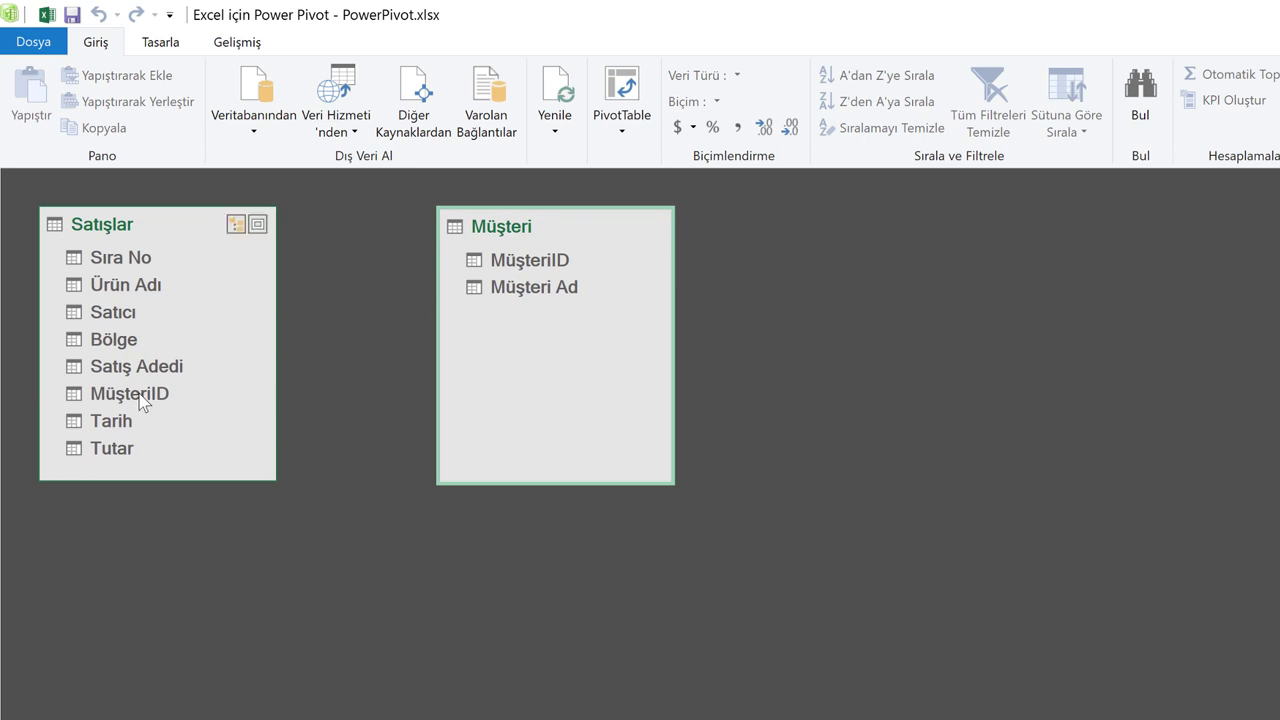
pyautogui.moveTo(140, 398); pyautogui.dragTo(505, 263)
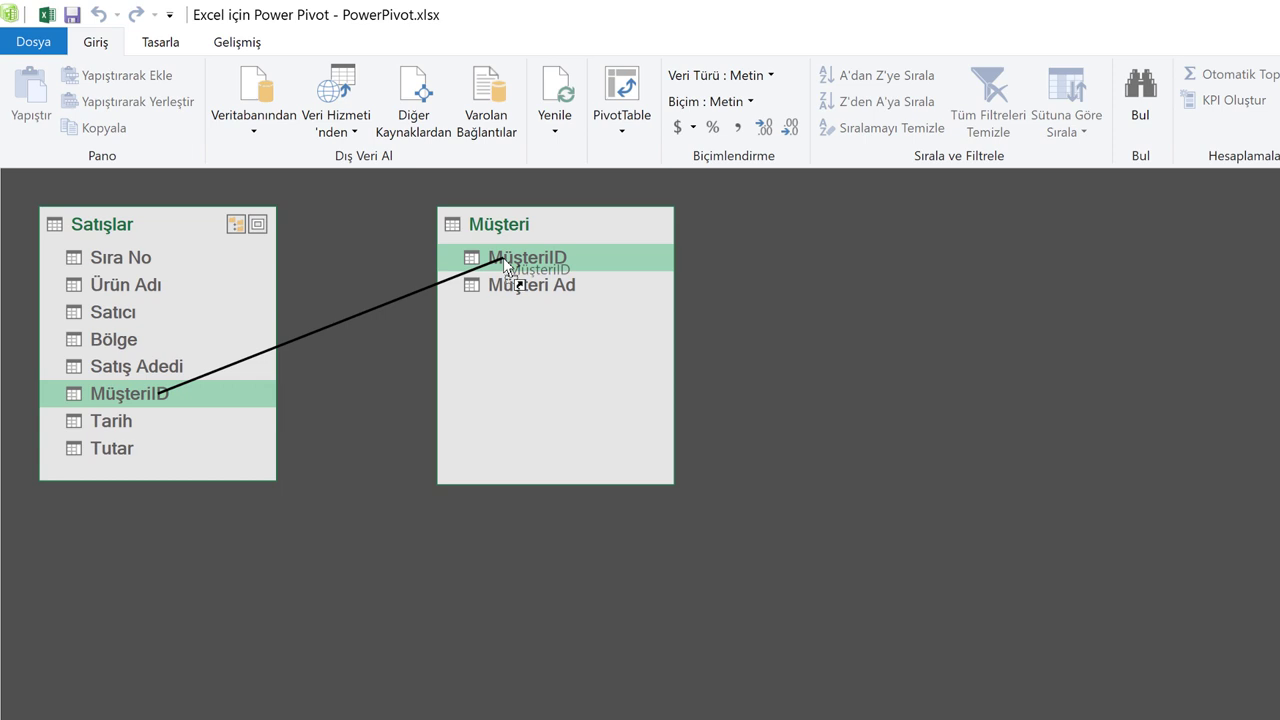
pyautogui.moveTo(505, 262); pyautogui.dragTo(505, 262)
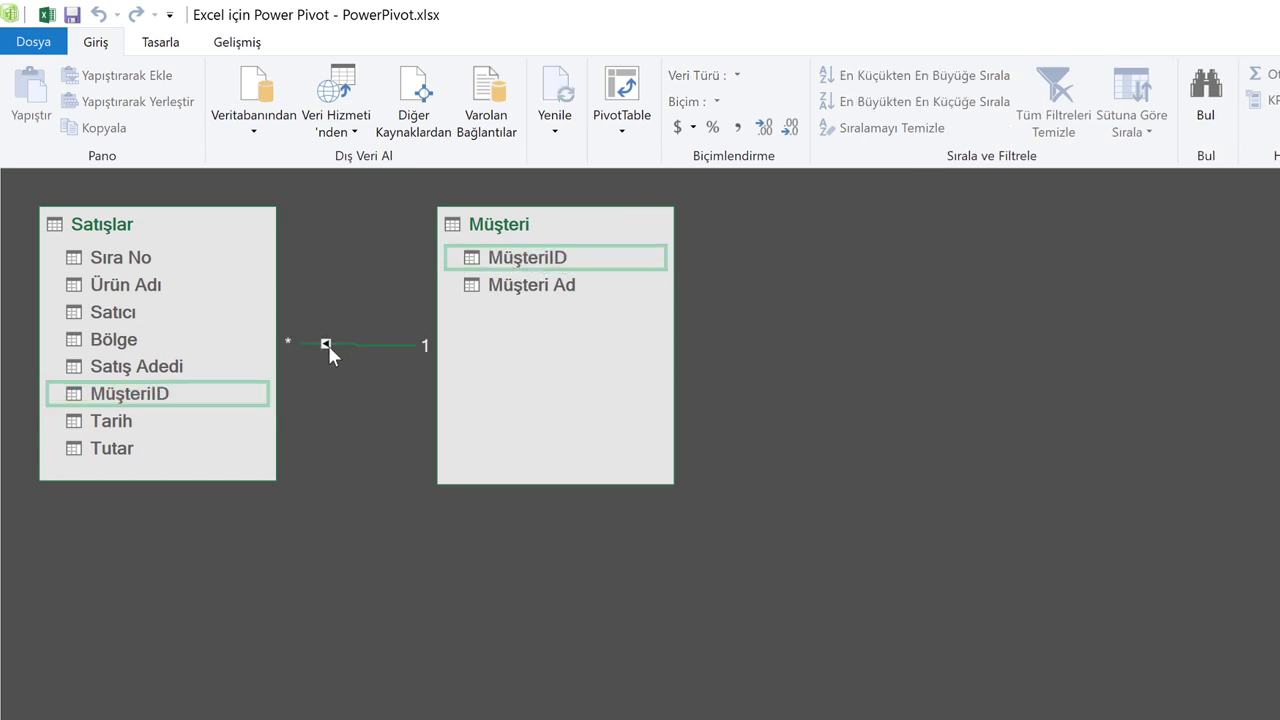
pyautogui.click(327, 344)
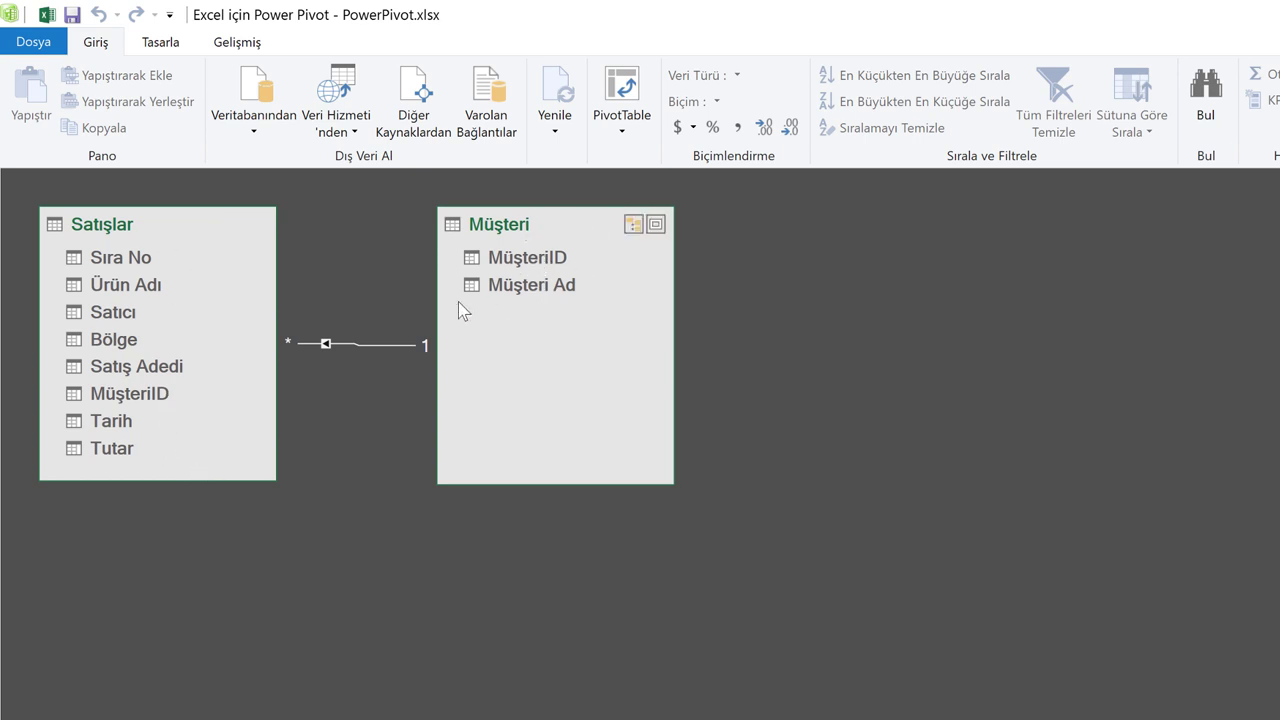
pyautogui.click(495, 214)
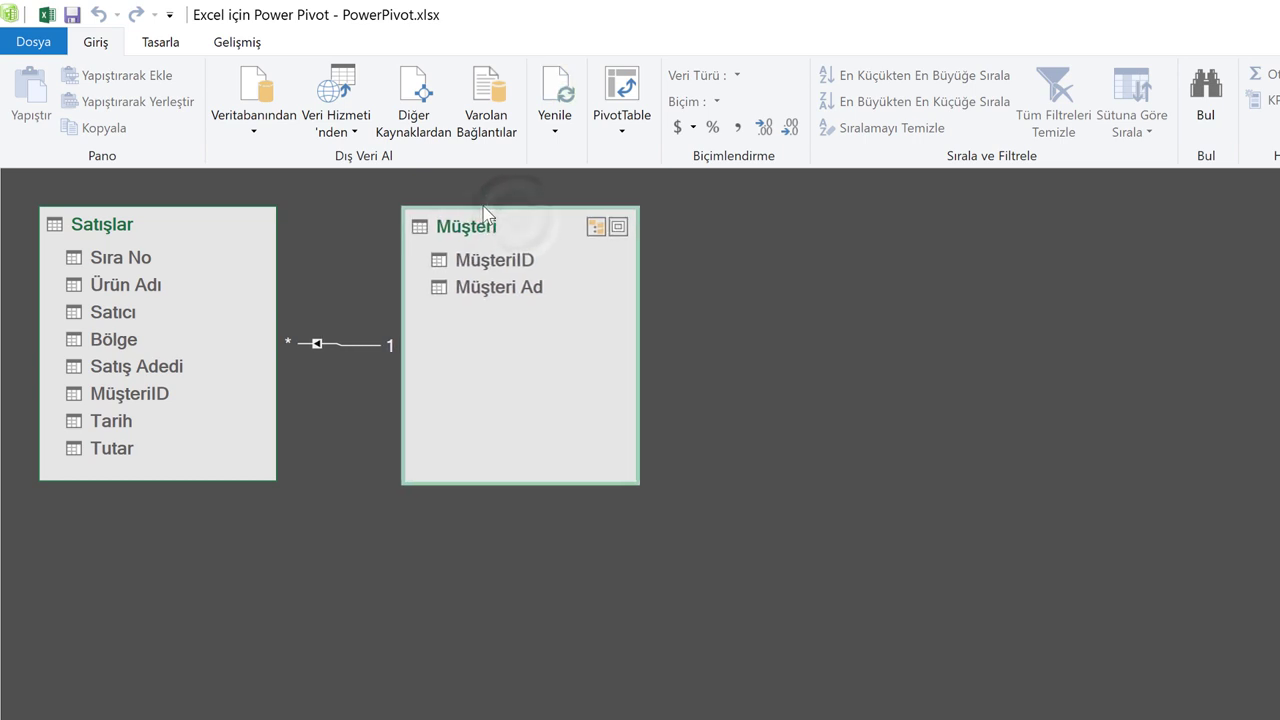
pyautogui.moveTo(486, 217)
pyautogui.mouseDown()
pyautogui.moveTo(508, 312)
pyautogui.moveTo(526, 294)
pyautogui.mouseUp()
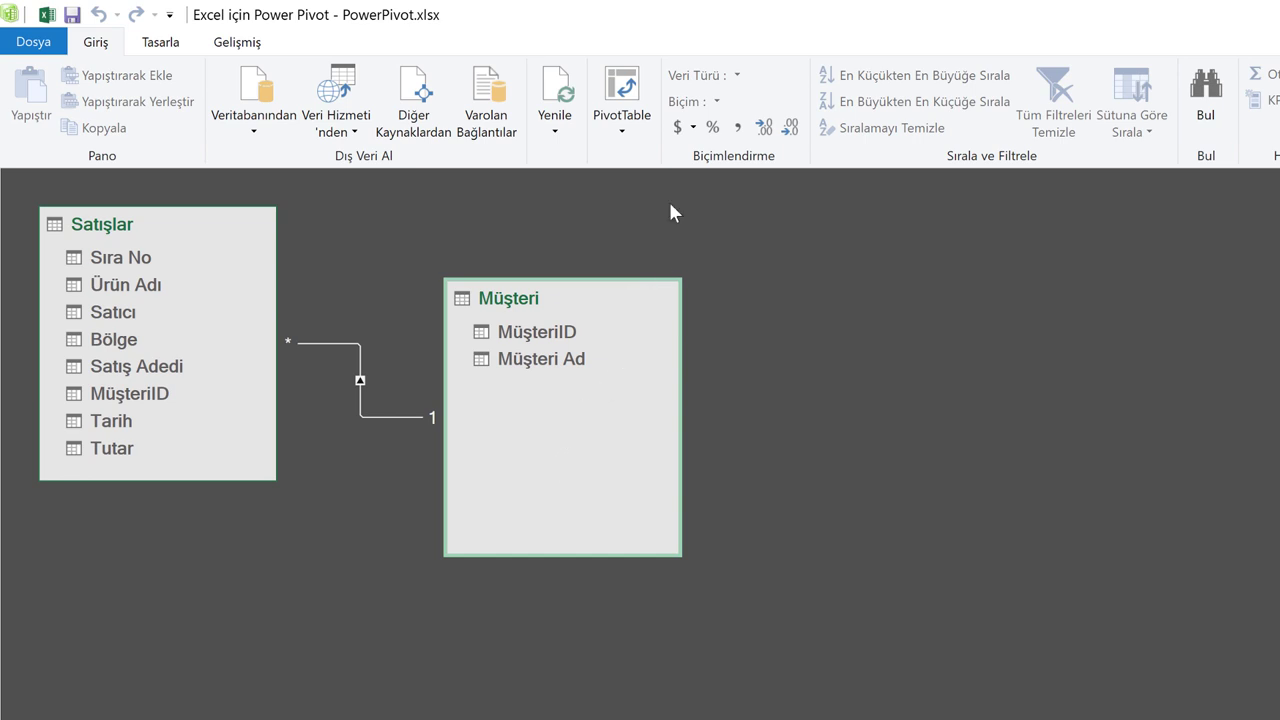
# Create a new-sheet PivotTable with Müşteri Ad in Rows and sum of Tutar in Values
pyautogui.click(633, 97)
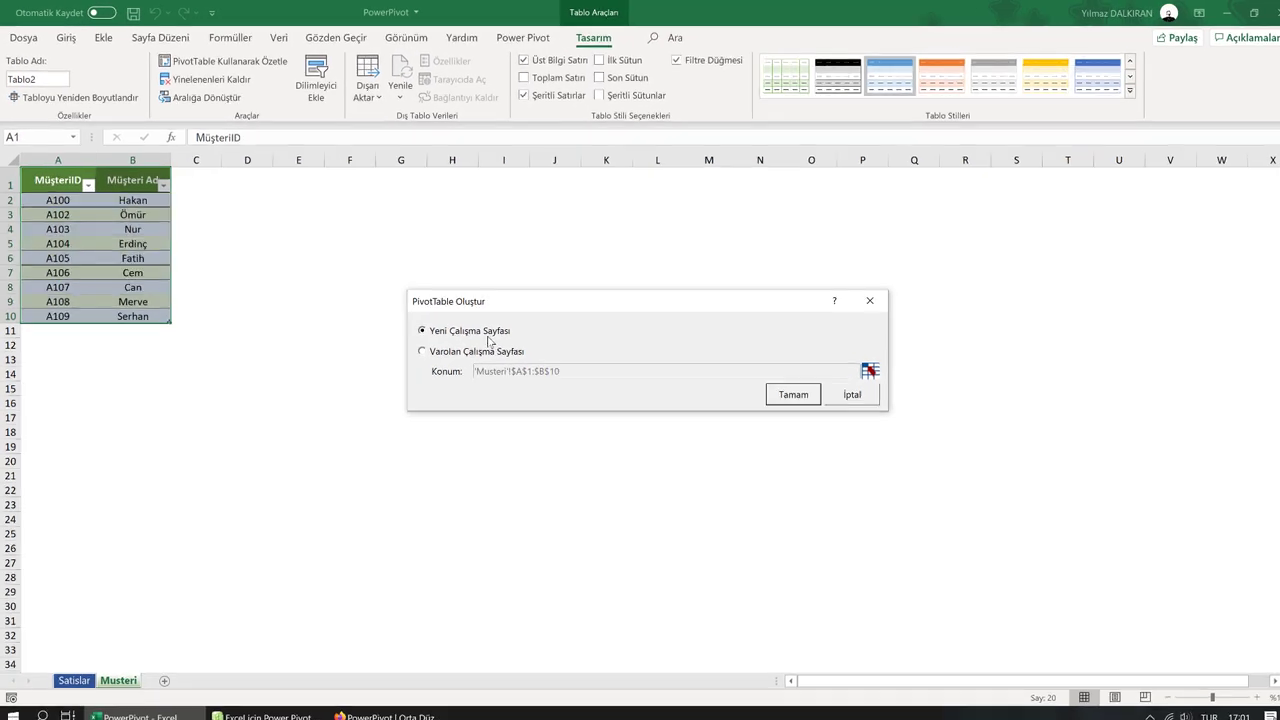
pyautogui.moveTo(523, 300); pyautogui.dragTo(317, 197)
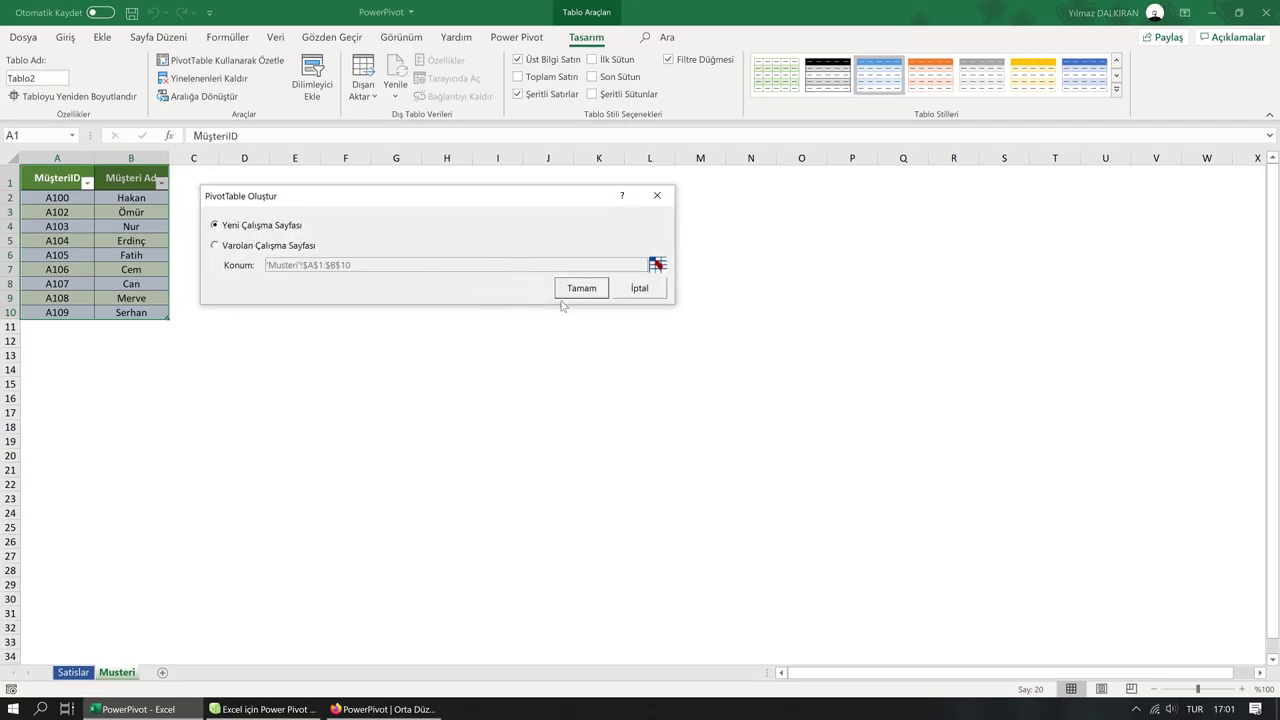
pyautogui.click(583, 289)
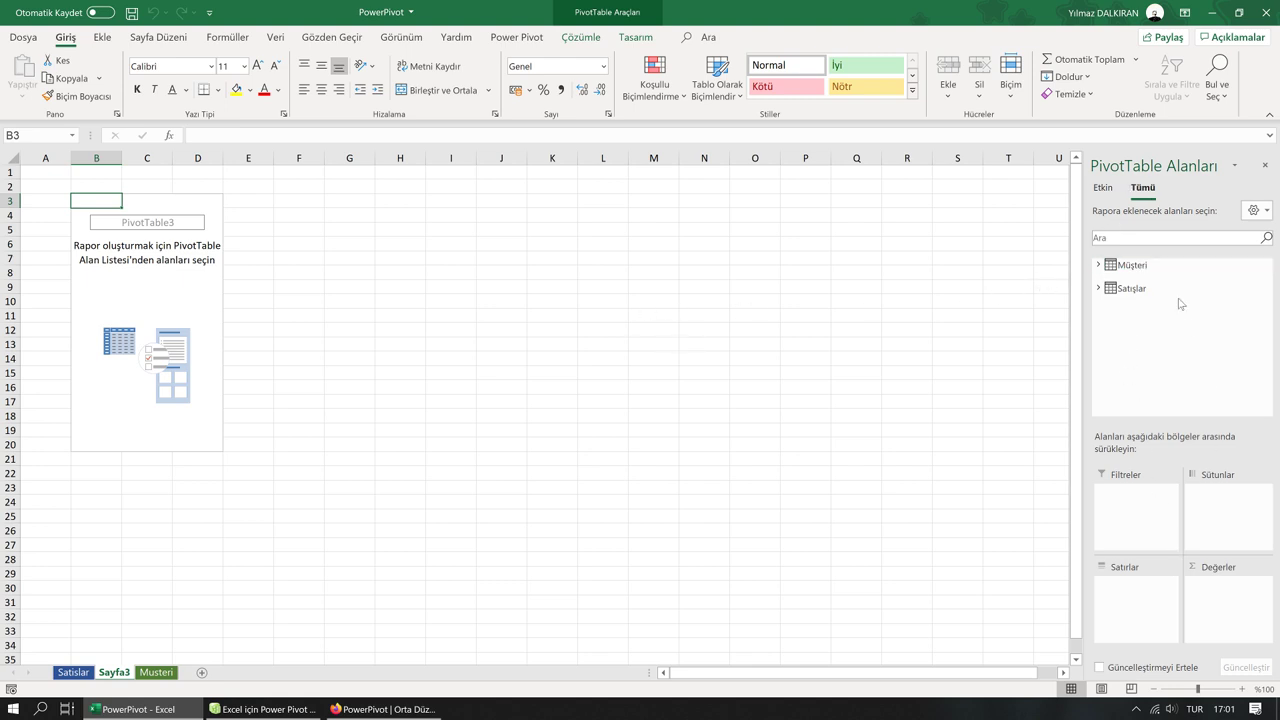
pyautogui.click(1099, 265)
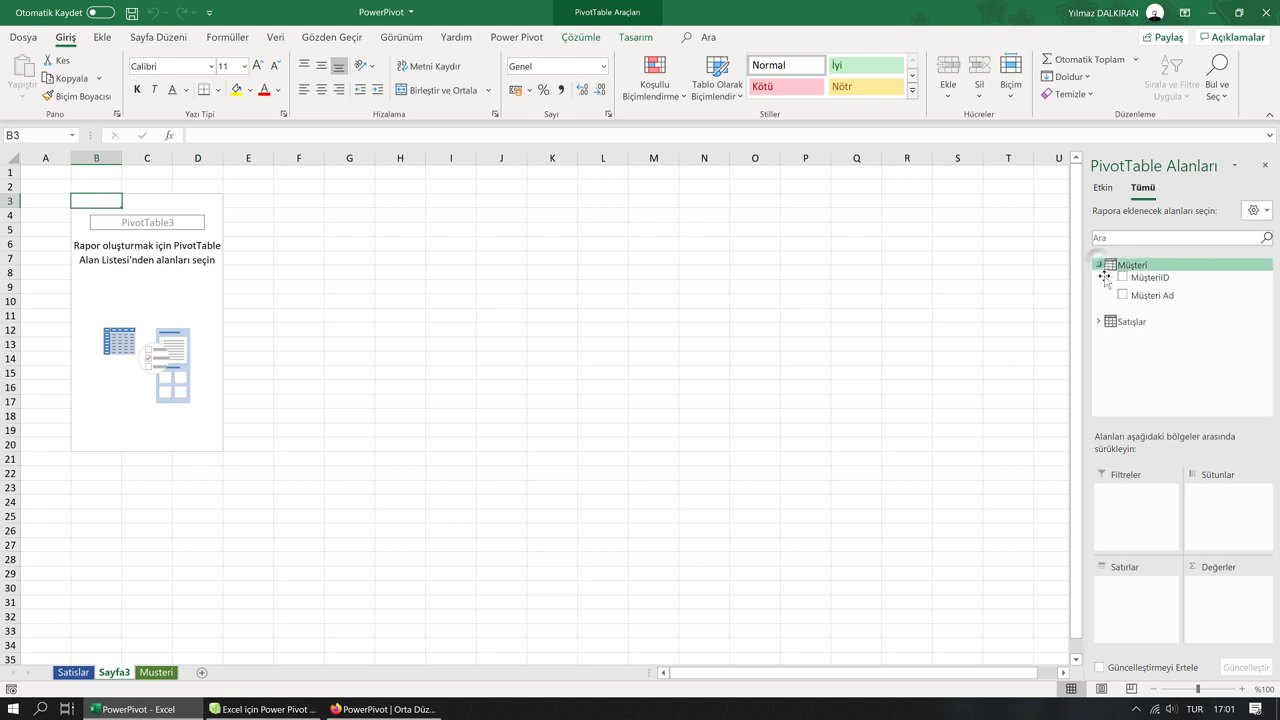
pyautogui.click(1099, 320)
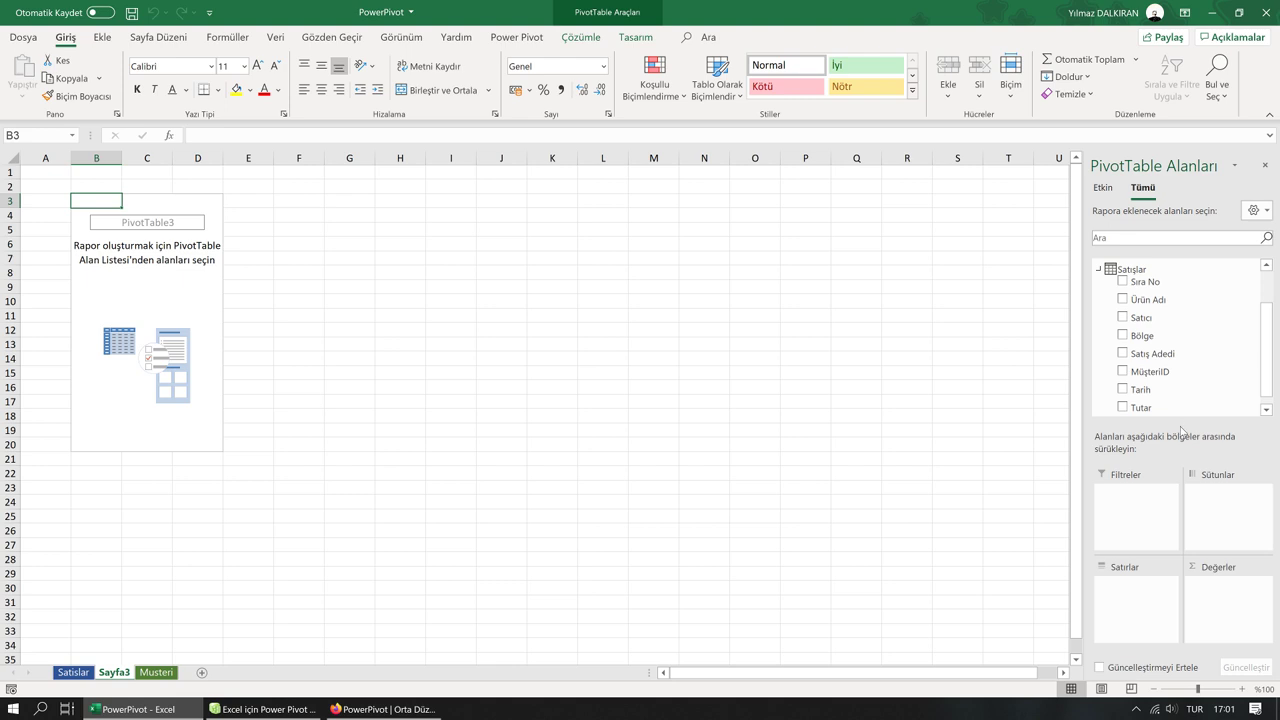
pyautogui.moveTo(1180, 428); pyautogui.dragTo(1181, 482)
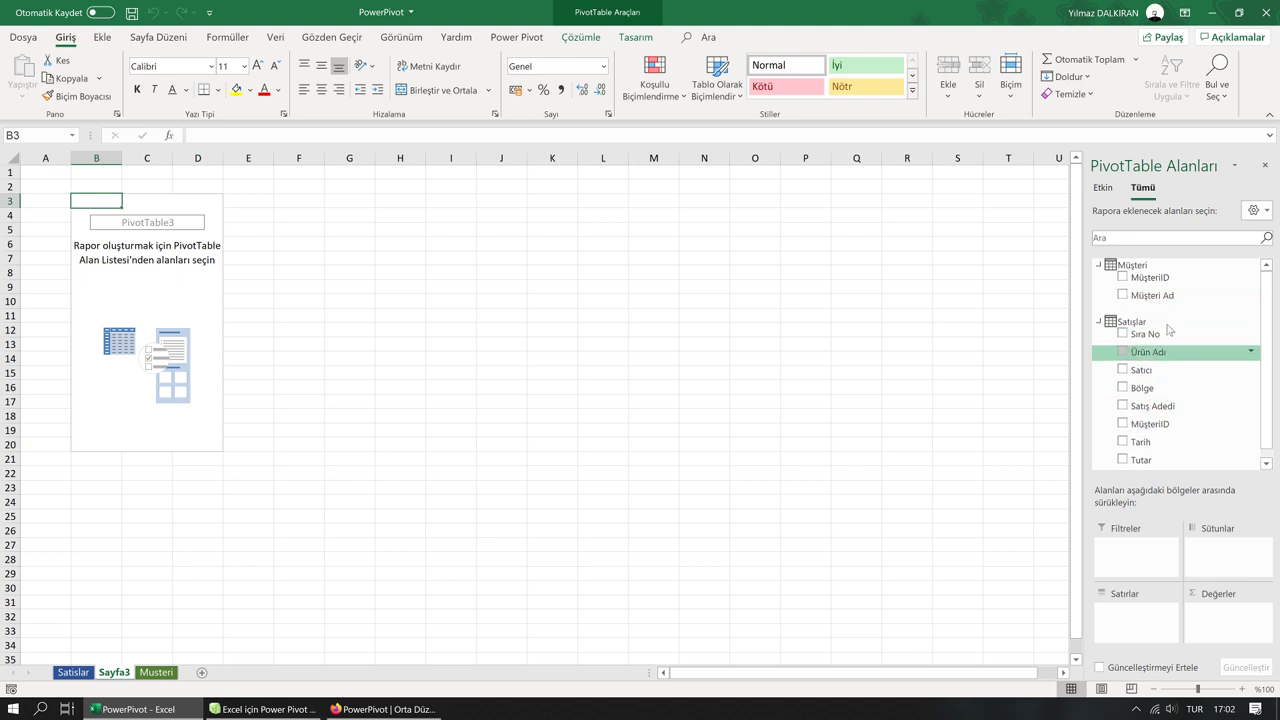
pyautogui.moveTo(1147, 299); pyautogui.dragTo(1130, 615)
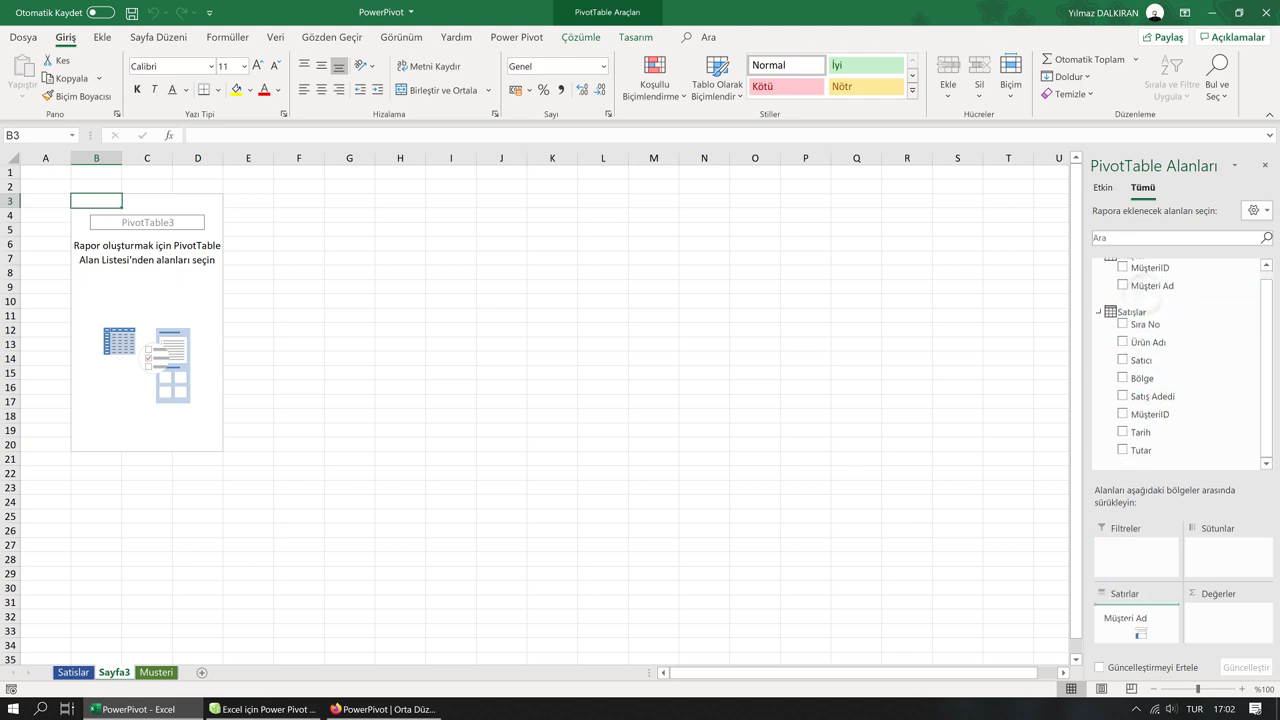
pyautogui.moveTo(1137, 454); pyautogui.dragTo(1229, 631)
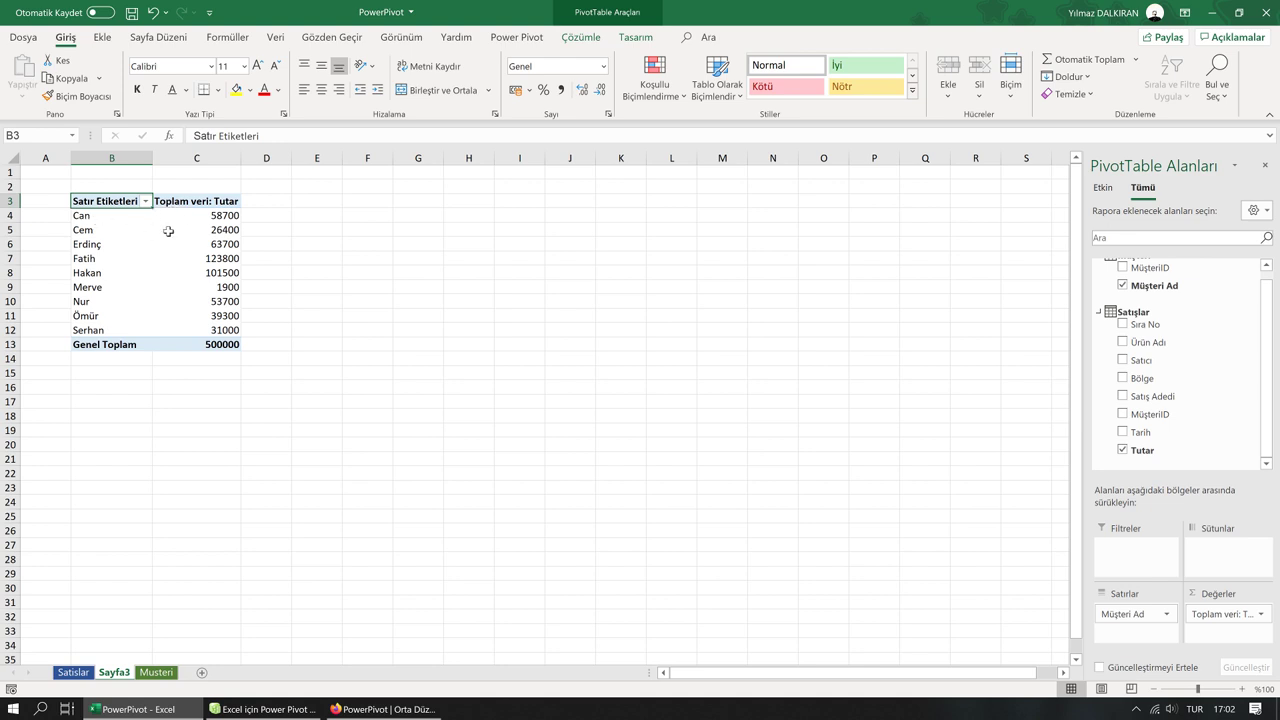
# Format pivot amounts C4:C13 as Number with 0 decimals and thousand separators
pyautogui.moveTo(215, 215); pyautogui.dragTo(214, 344)
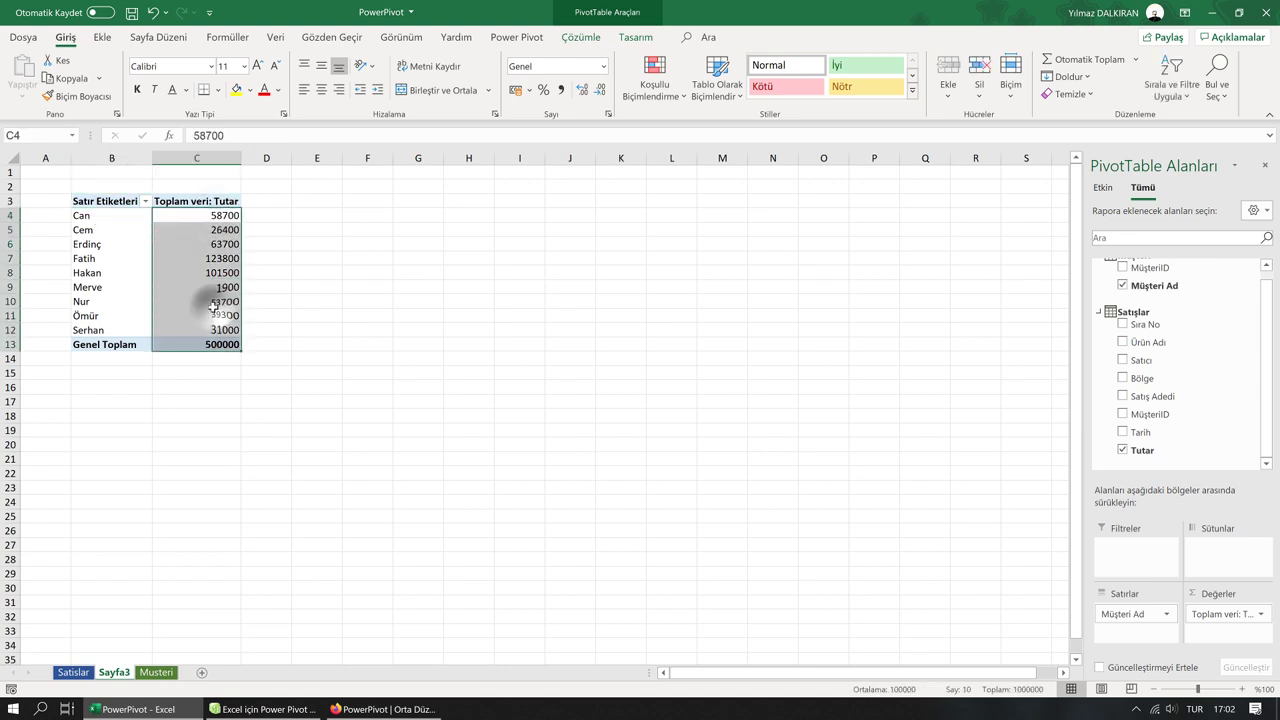
pyautogui.rightClick(214, 310)
pyautogui.click(274, 345)
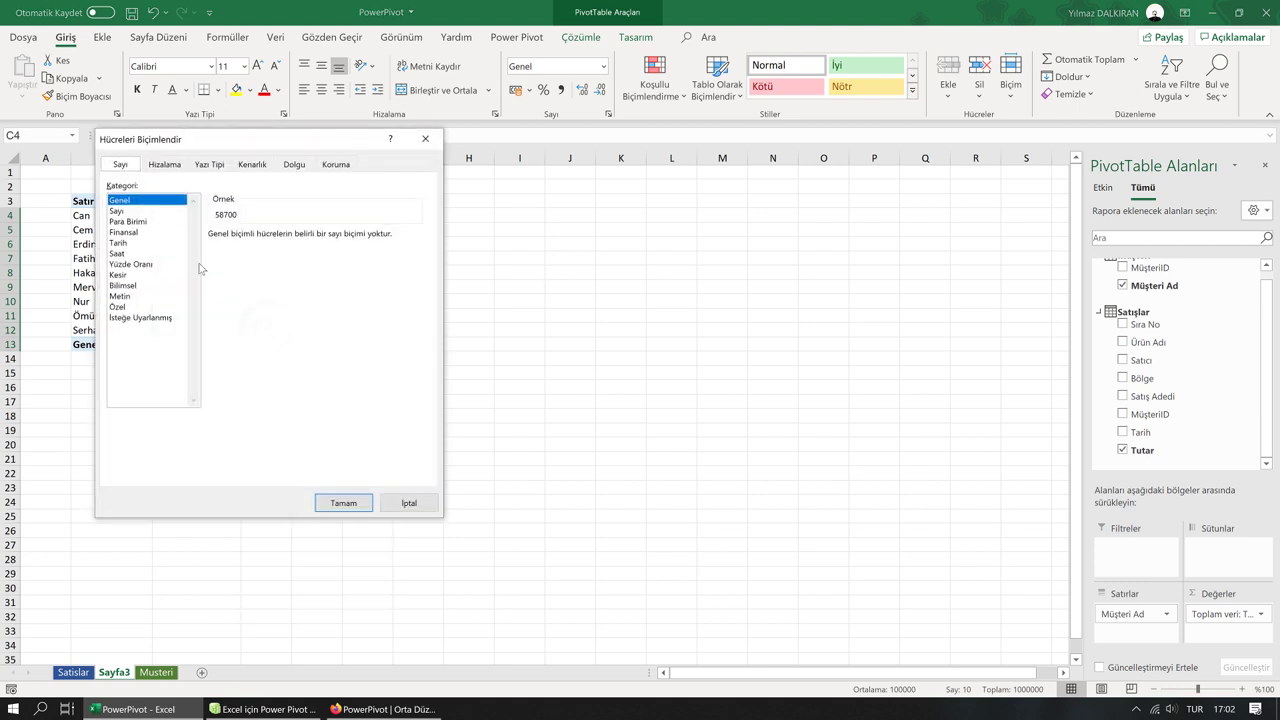
pyautogui.click(117, 211)
pyautogui.click(212, 255)
pyautogui.click(336, 240)
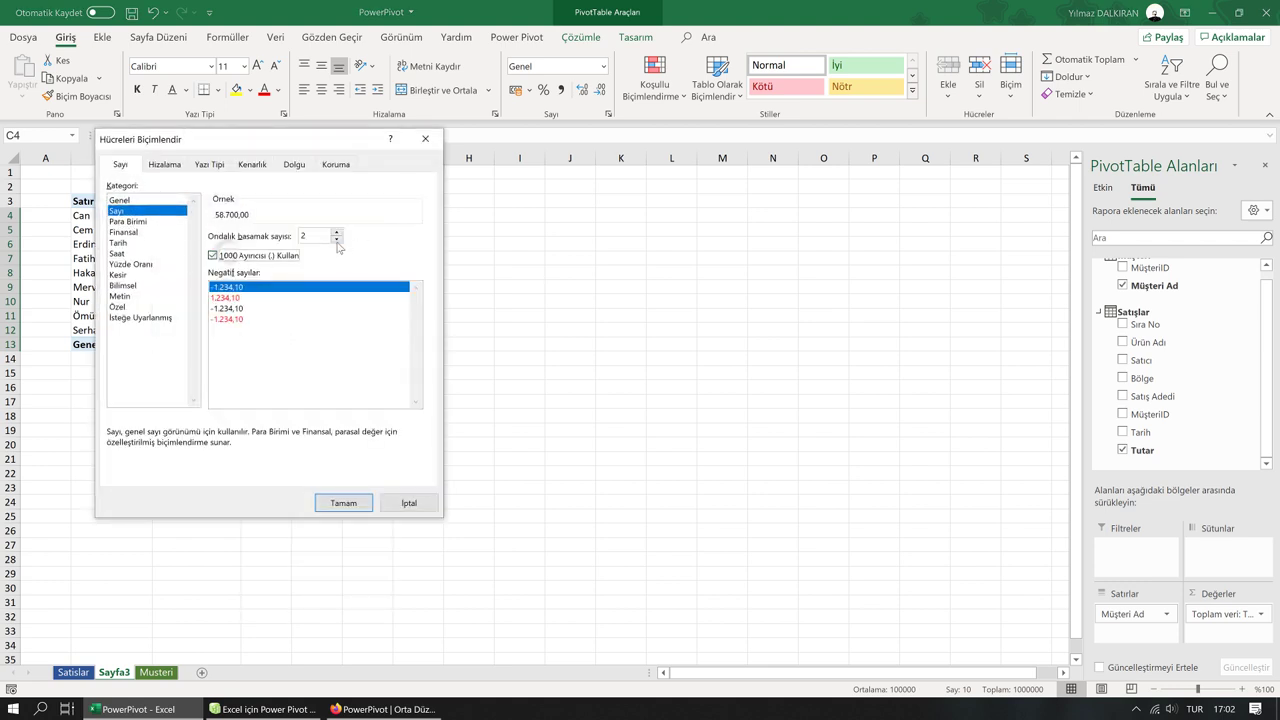
pyautogui.click(336, 240)
pyautogui.click(343, 503)
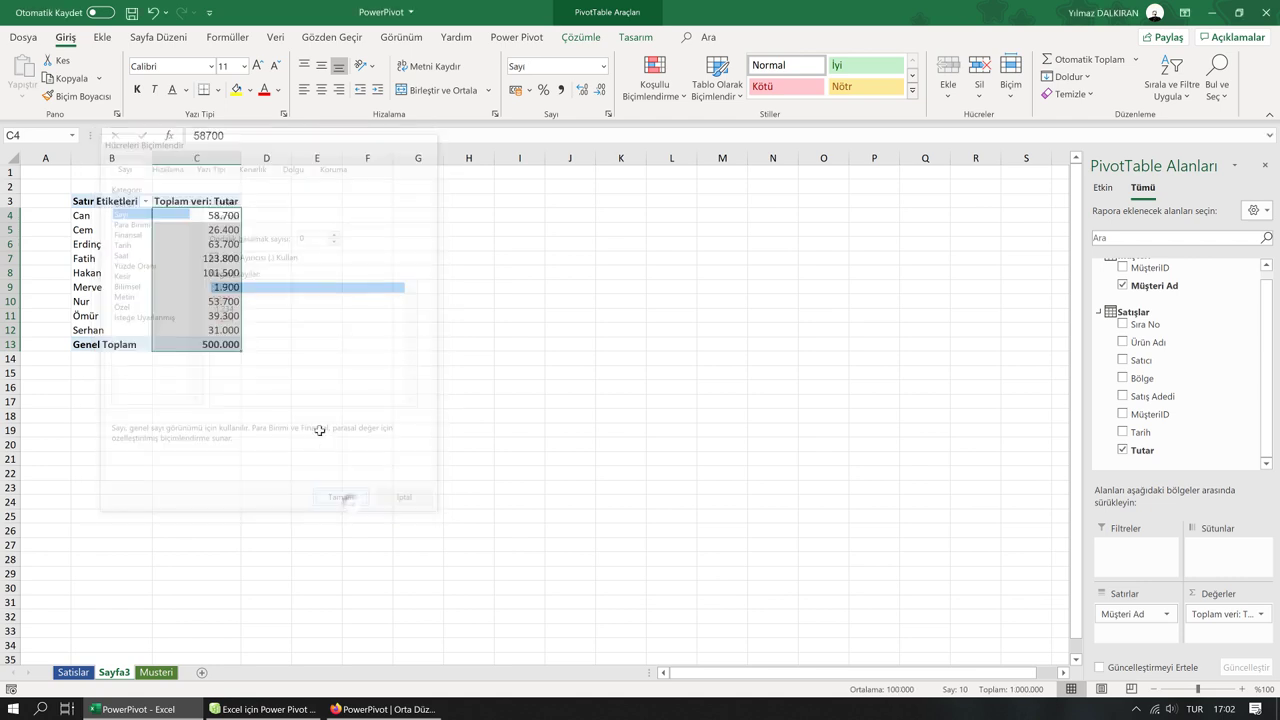
pyautogui.click(284, 276)
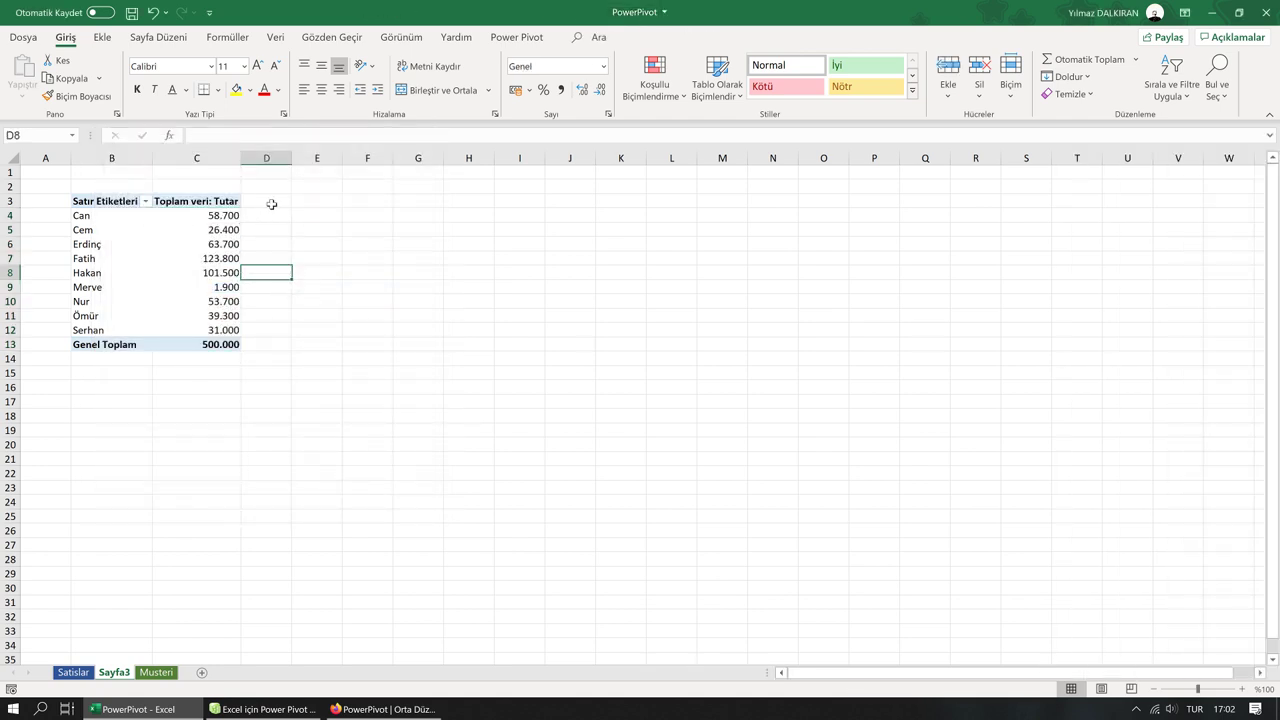
pyautogui.click(271, 204)
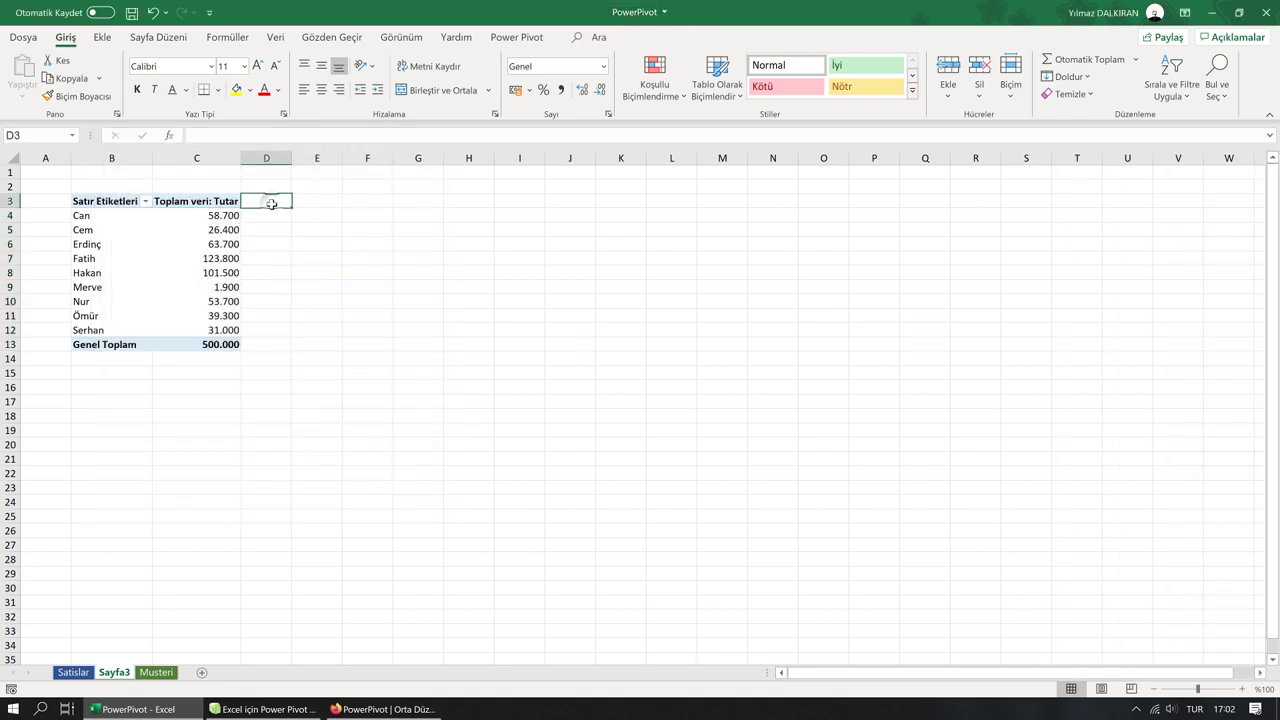
# Rename the Sayfa3 sheet to 'PowerPivot'
pyautogui.doubleClick(114, 672)
pyautogui.write('PowerP')
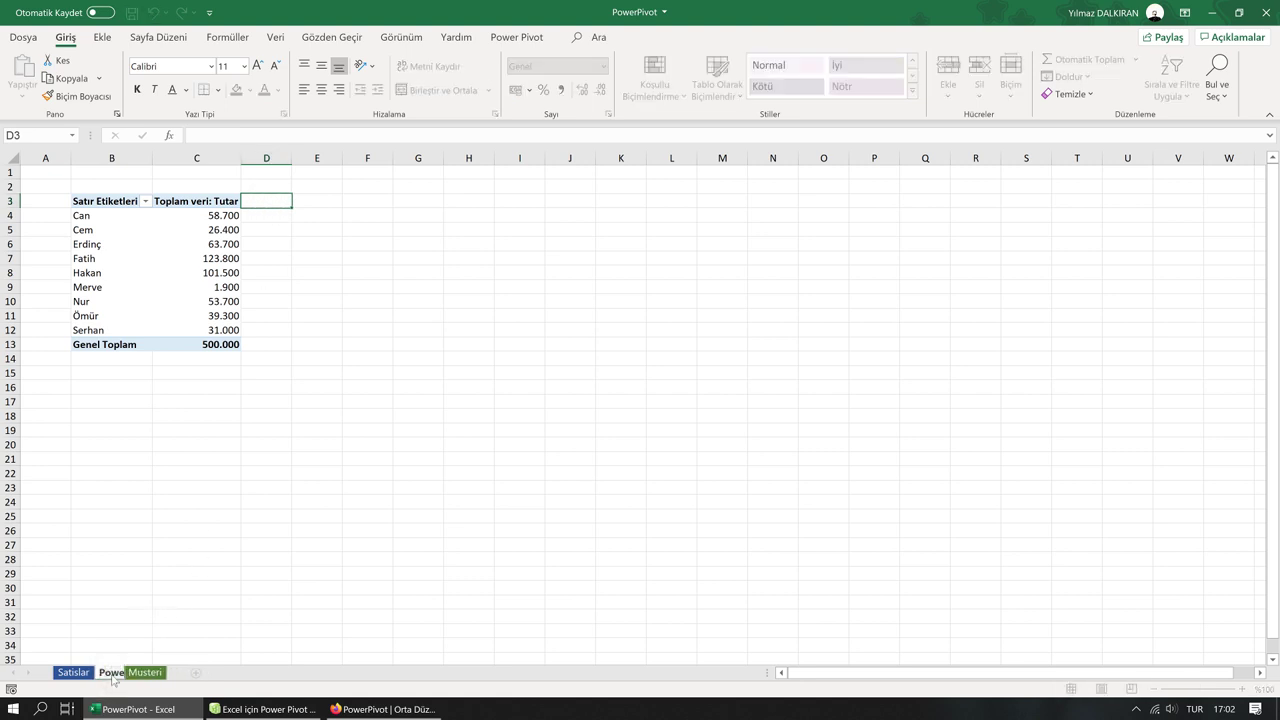
pyautogui.write('ivot')
pyautogui.press('Return')
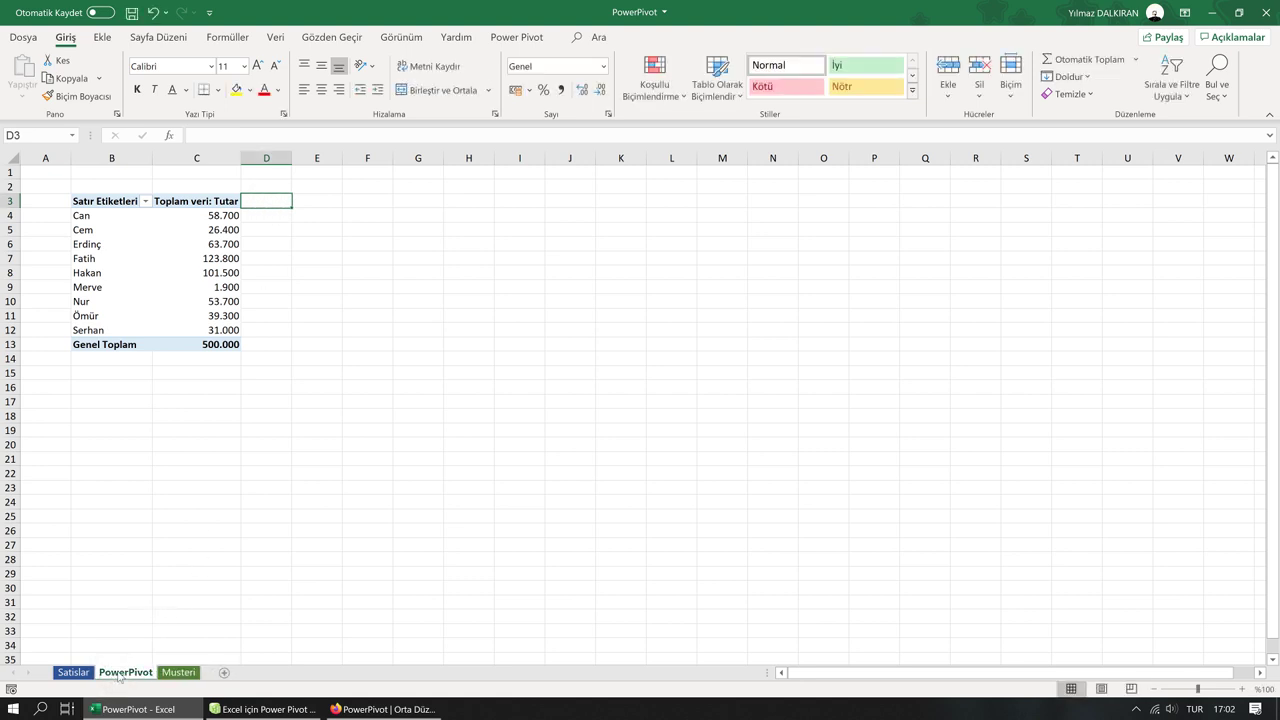
pyautogui.click(210, 229)
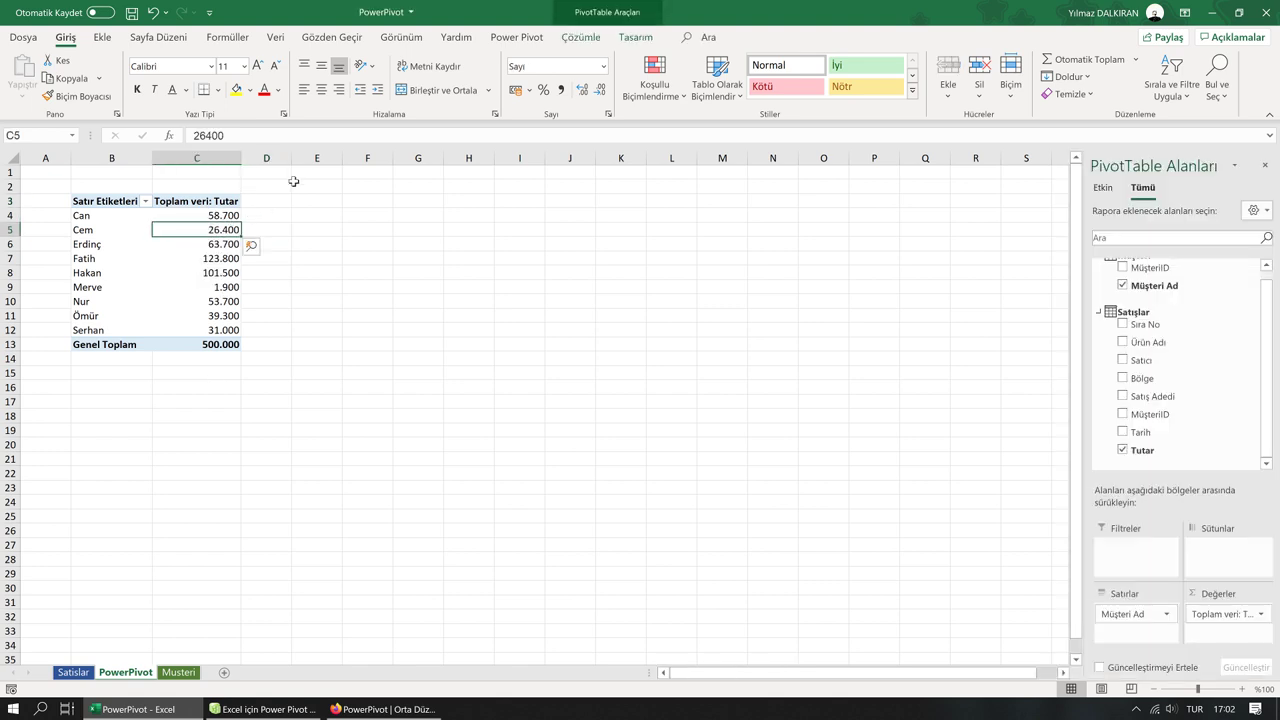
# Close the Power Pivot window
pyautogui.click(23, 37)
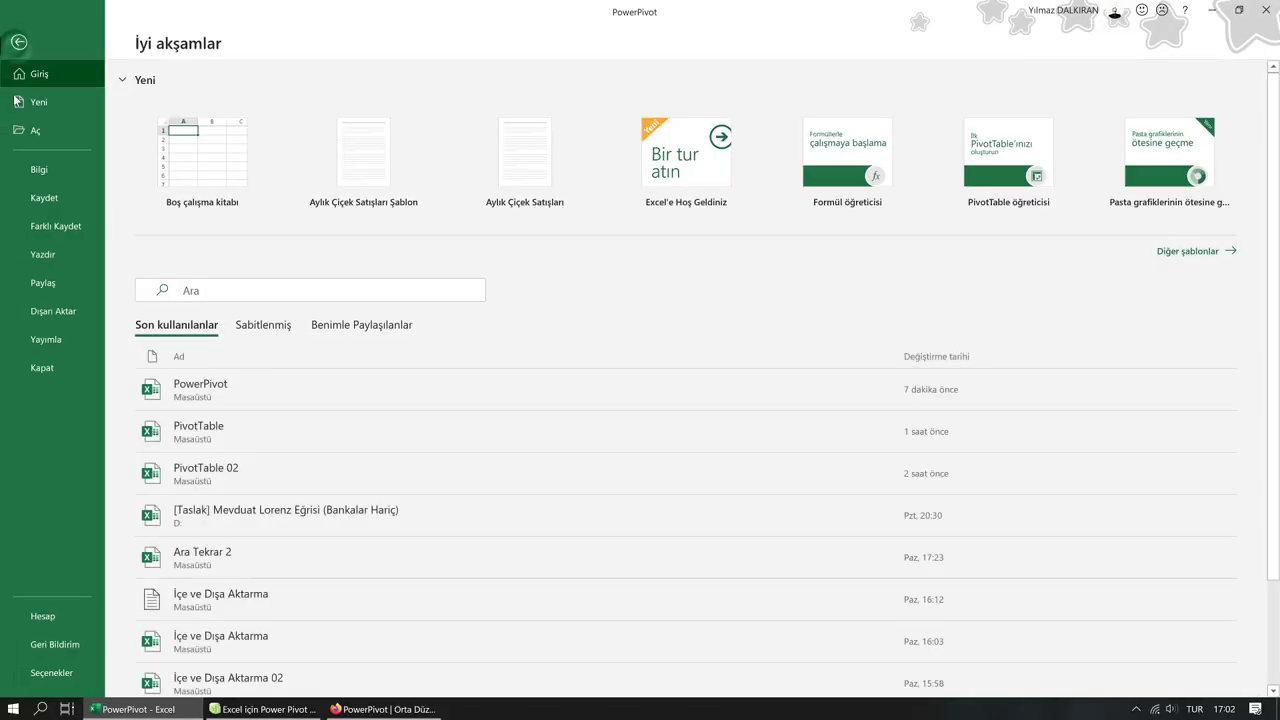
pyautogui.click(262, 709)
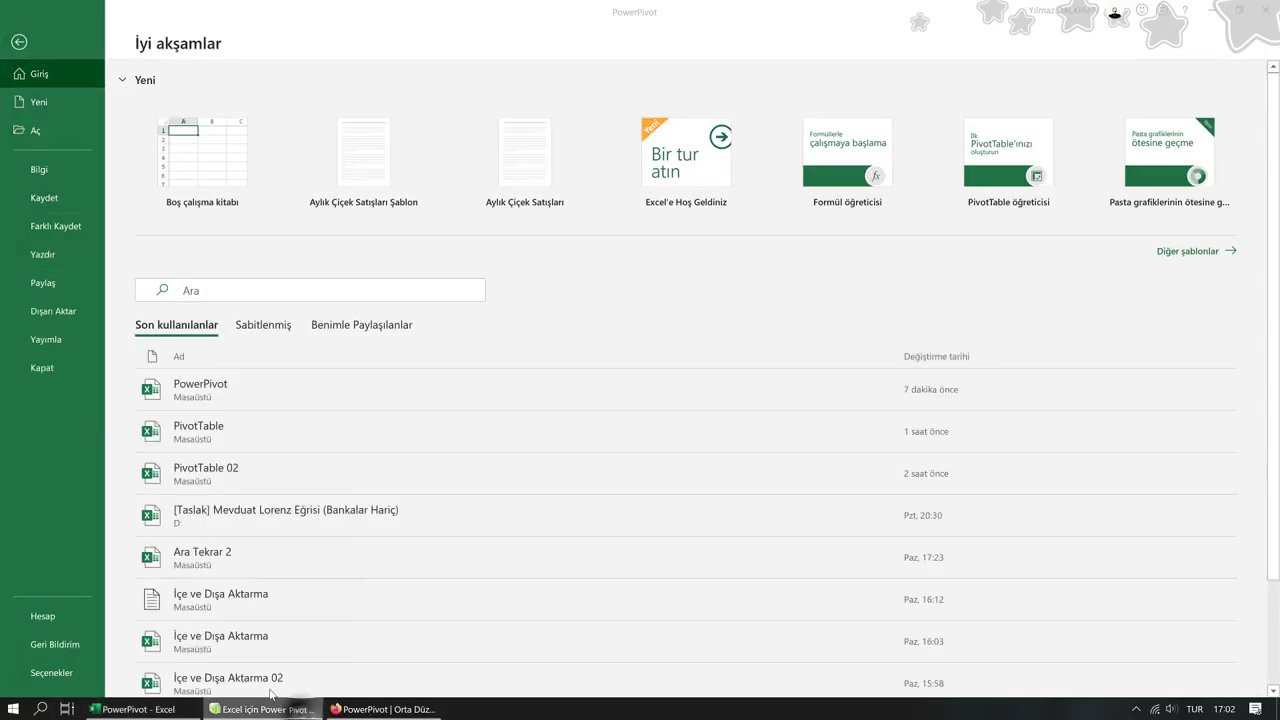
pyautogui.rightClick(270, 694)
pyautogui.click(270, 680)
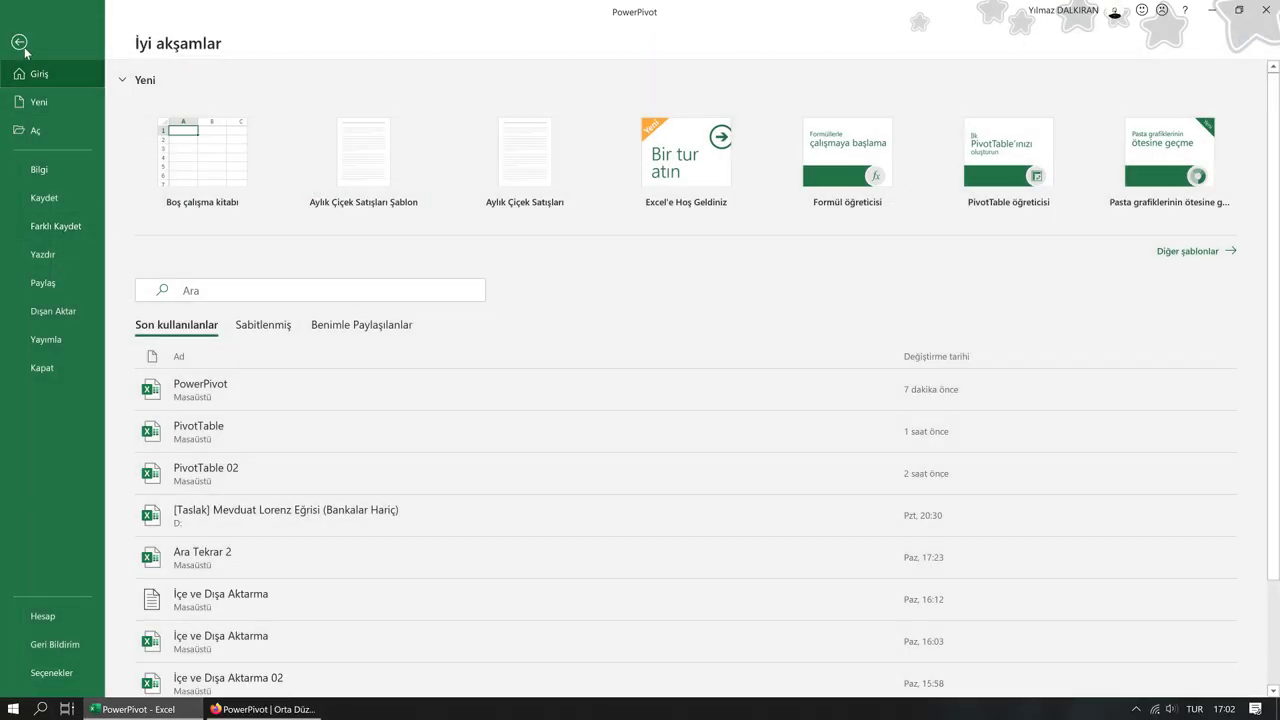
# Untick Microsoft Power Pivot for Excel in the COM Add-ins list via Excel Options
pyautogui.click(48, 672)
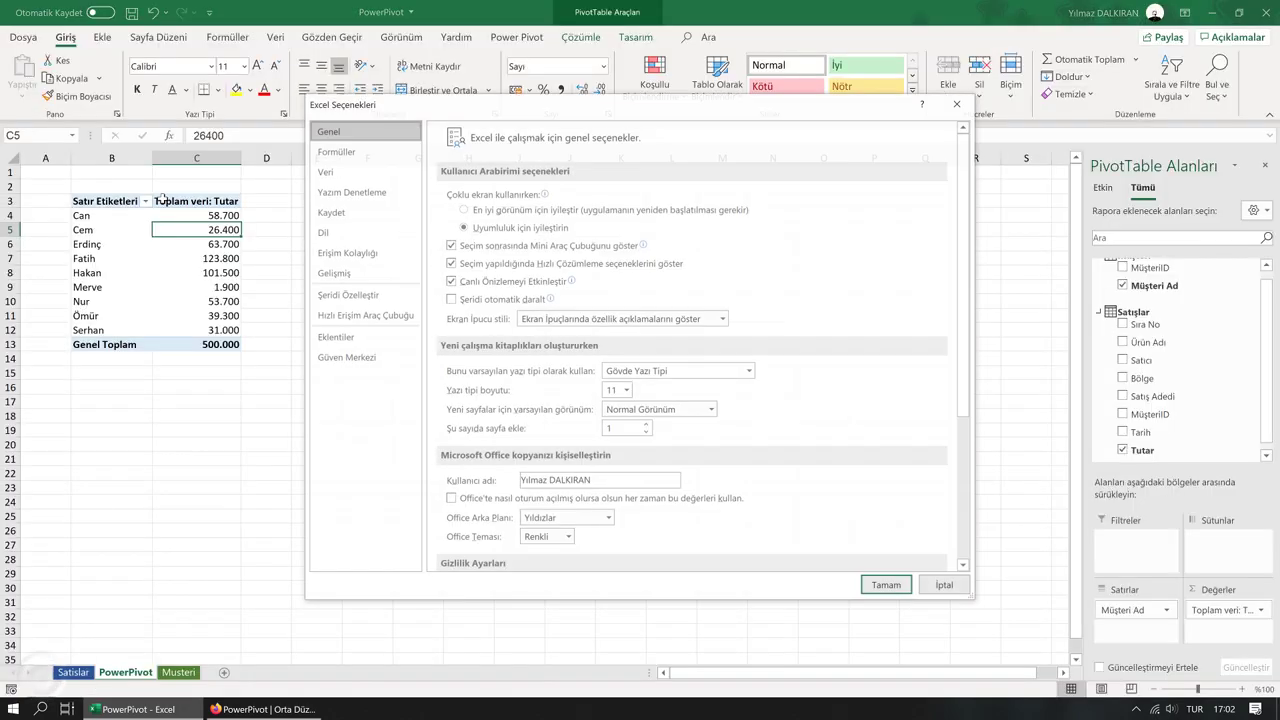
pyautogui.click(336, 337)
pyautogui.moveTo(406, 96); pyautogui.dragTo(398, 87)
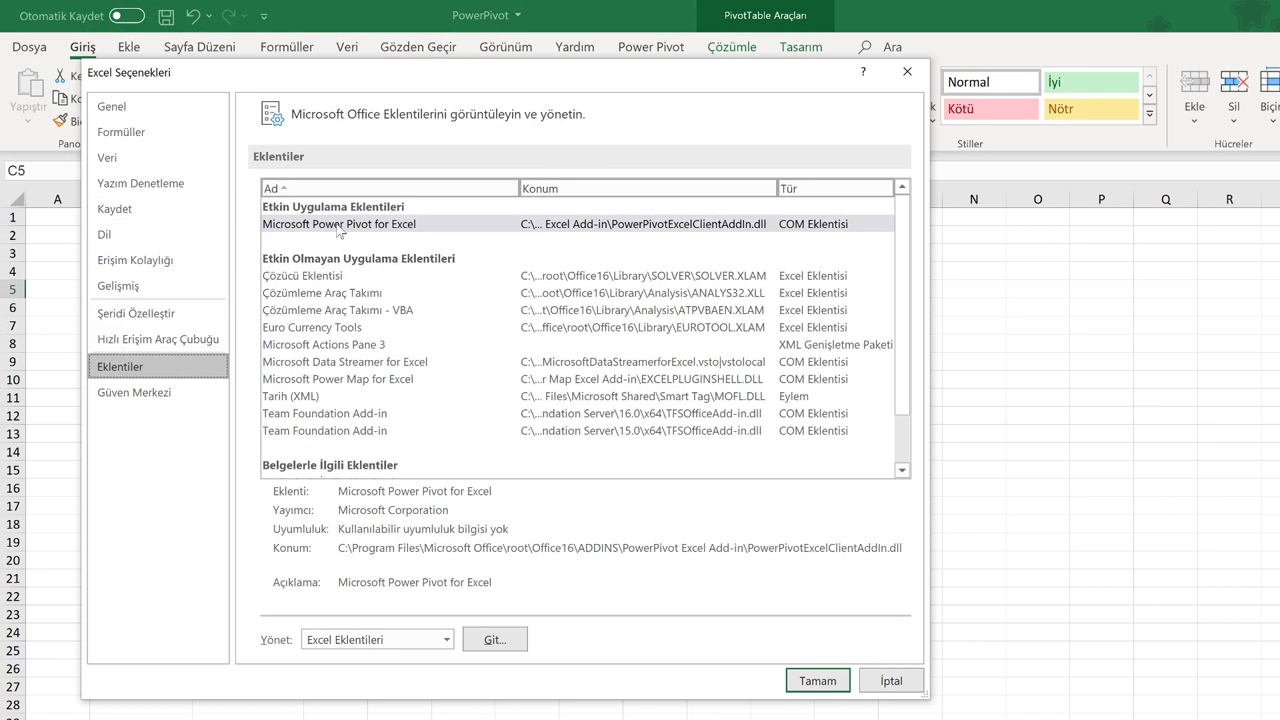
pyautogui.click(372, 226)
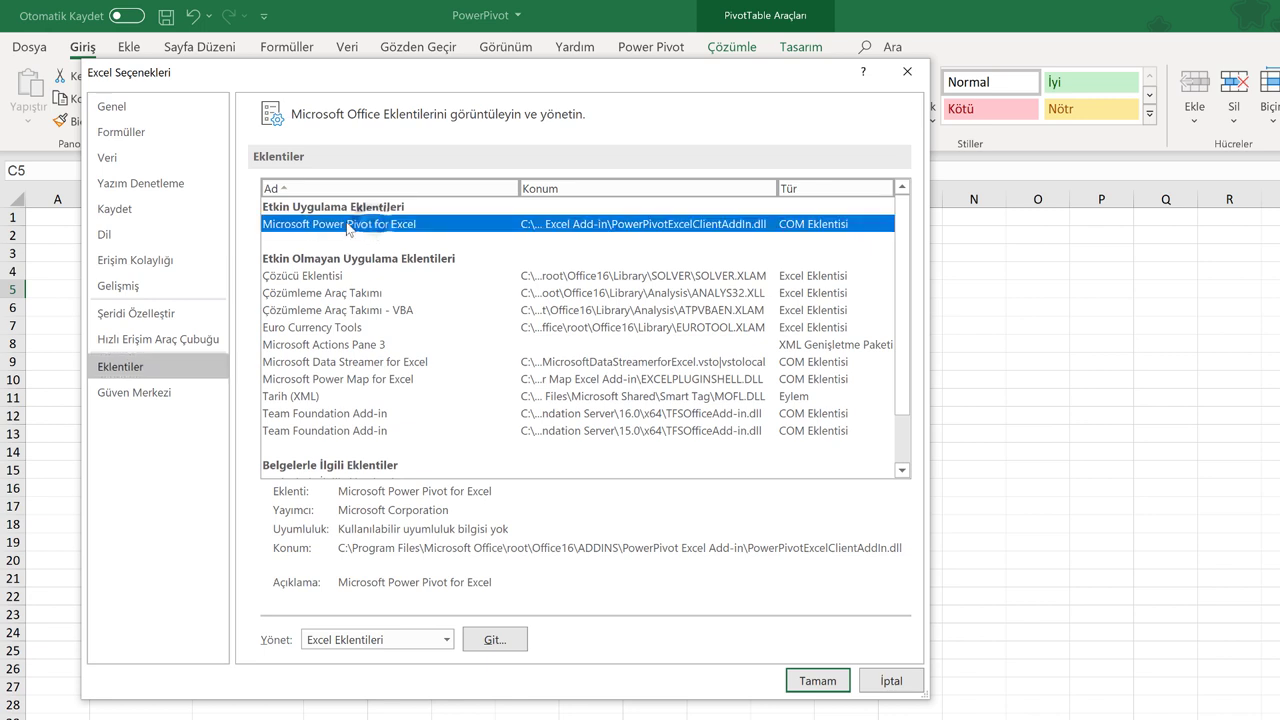
pyautogui.click(374, 644)
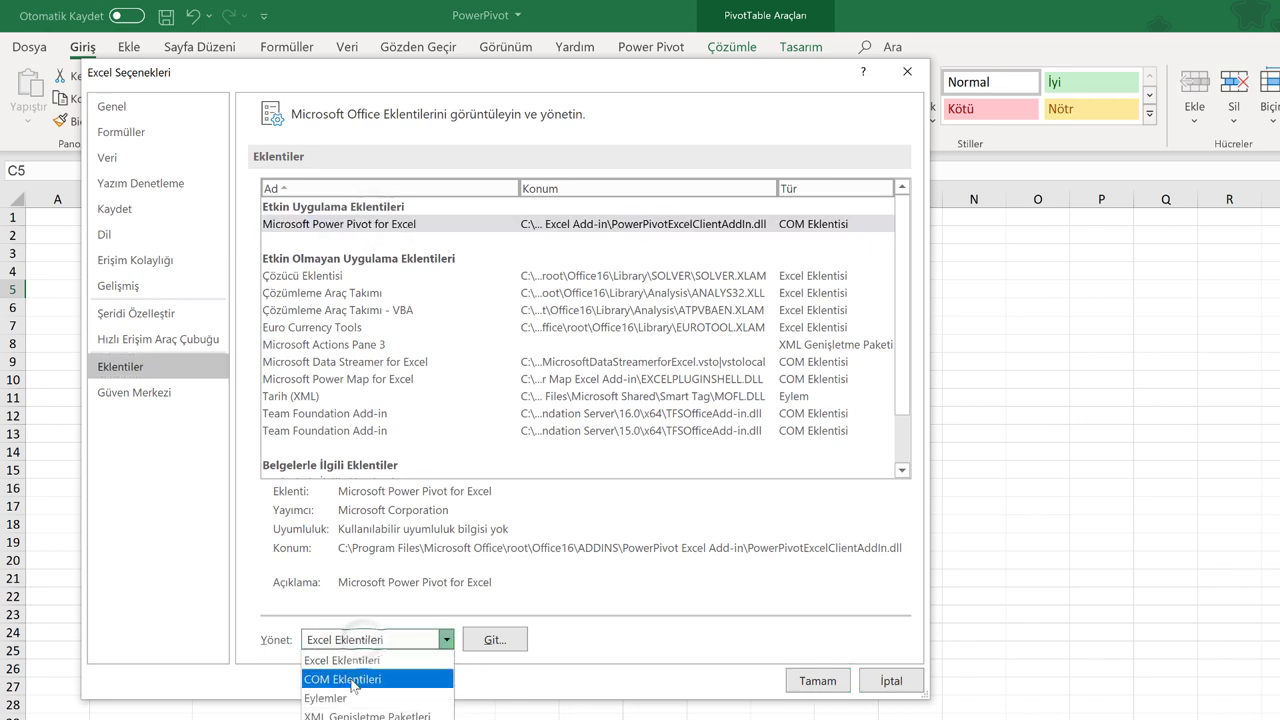
pyautogui.click(357, 678)
pyautogui.click(494, 640)
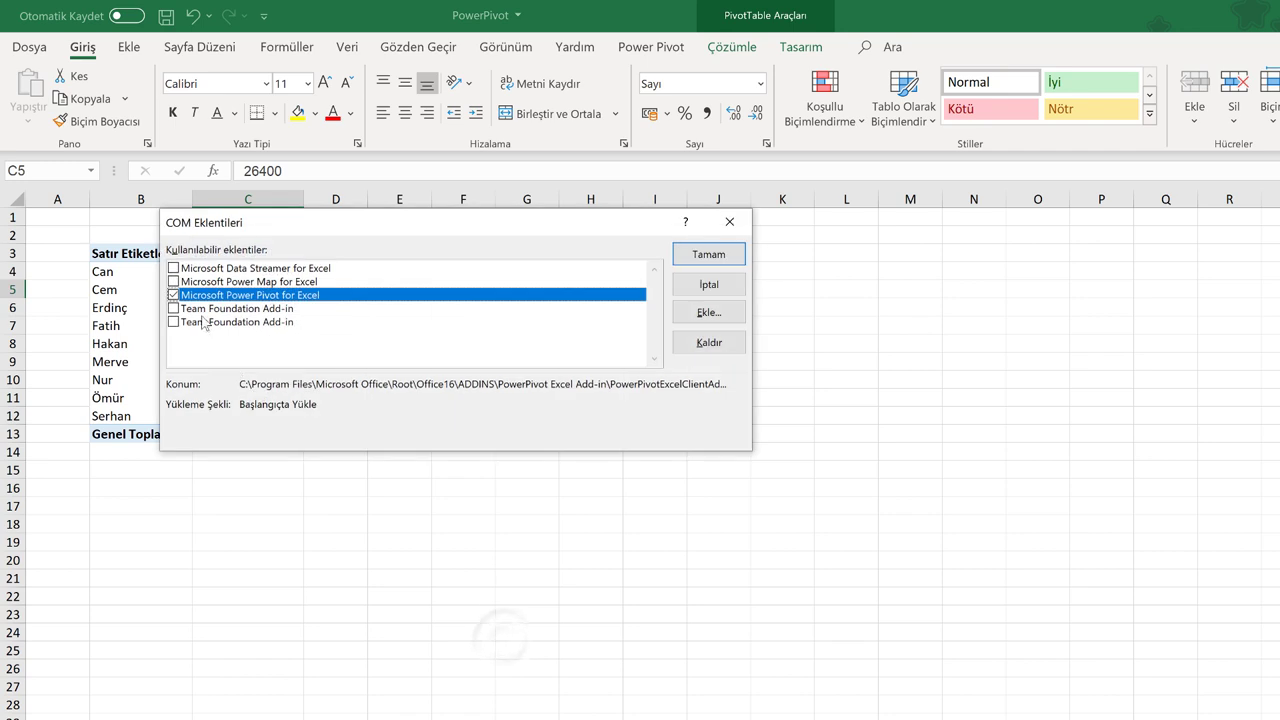
pyautogui.click(173, 295)
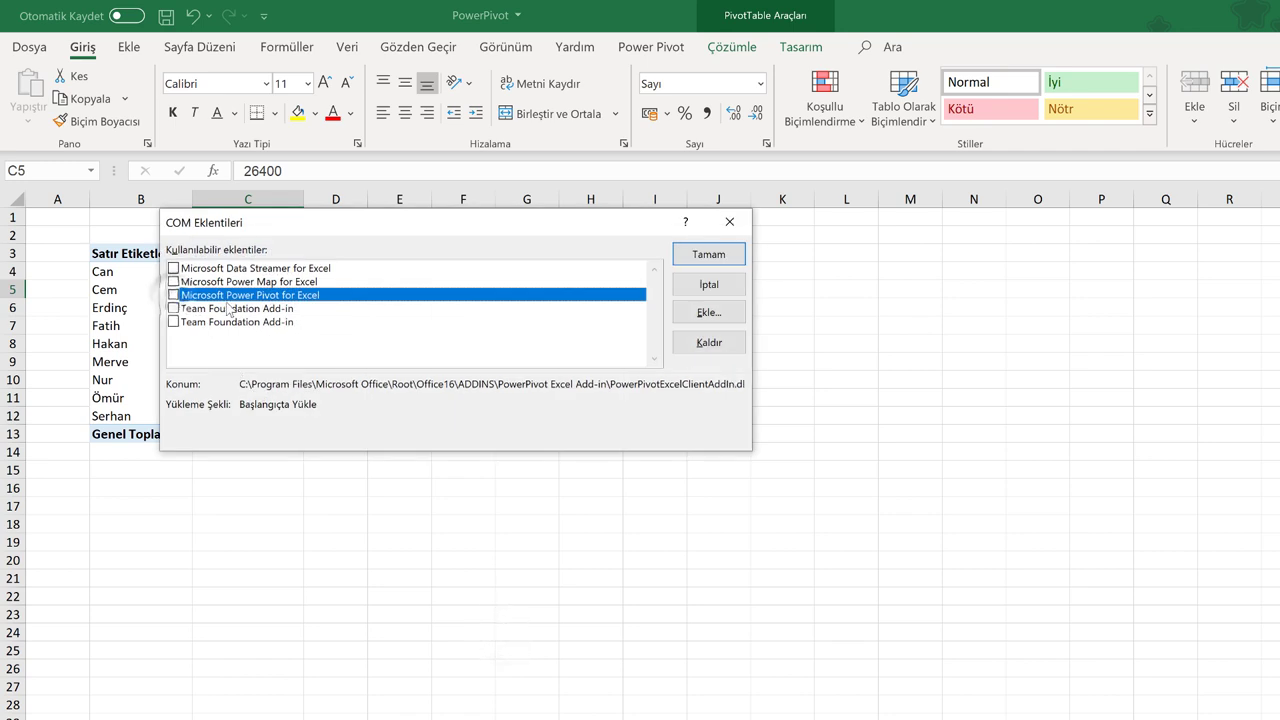
# Confirm the COM Add-ins change so Power Pivot is unloaded
pyautogui.click(705, 254)
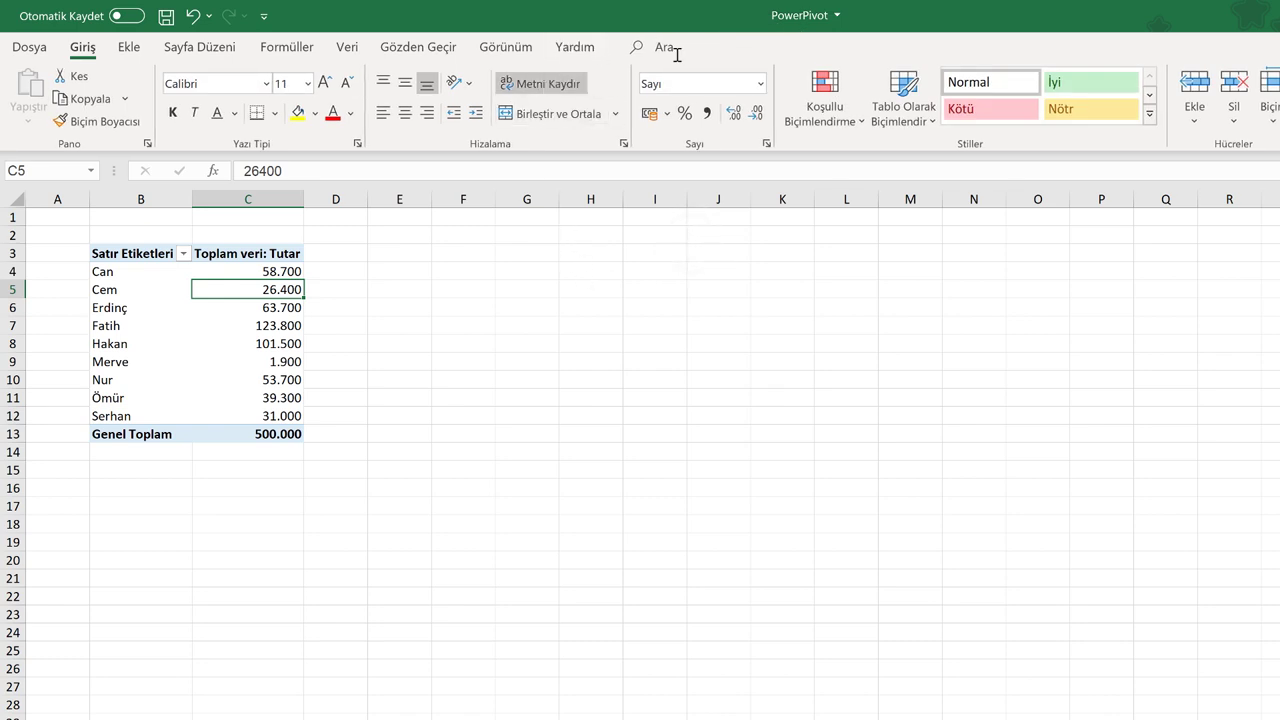